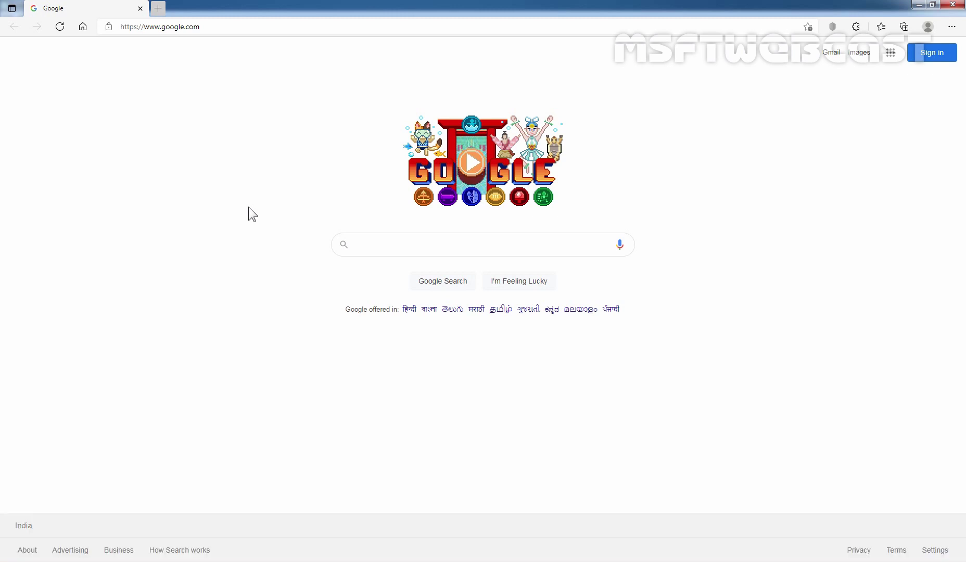
Go to the Microsoft 365 admin site, admin.microsoft.com, in Microsoft Edge.
left_click(241, 30)
type("https://admin.microsoft.com")
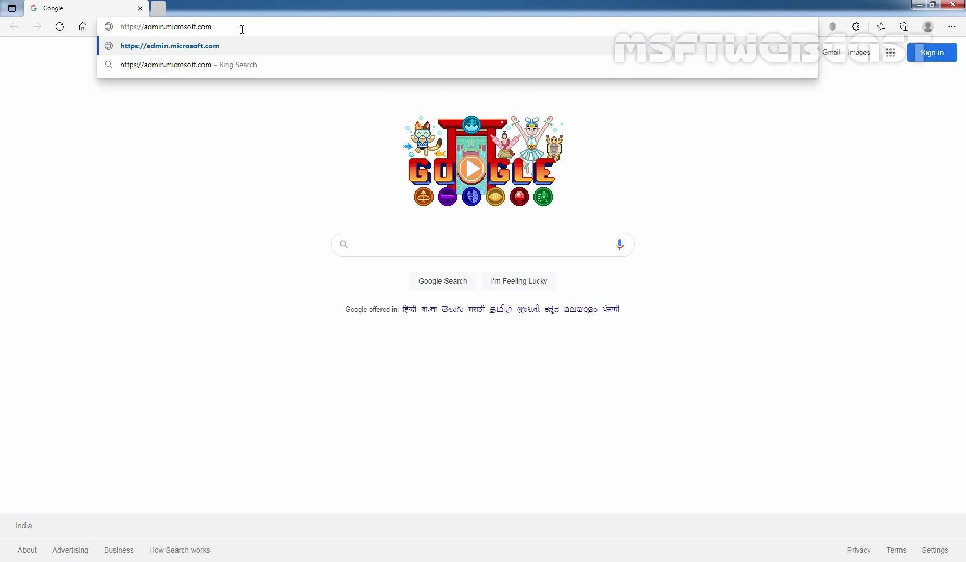
key("Return")
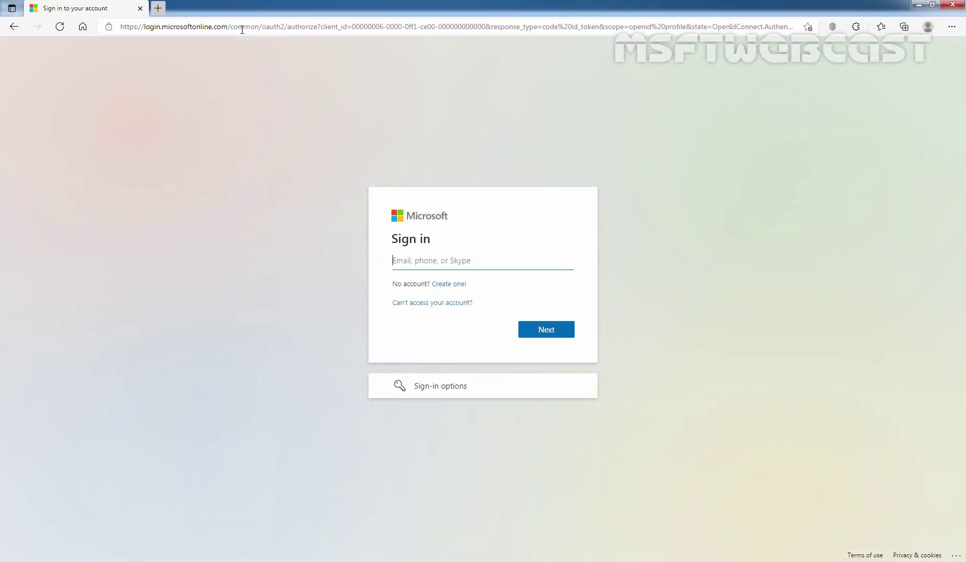
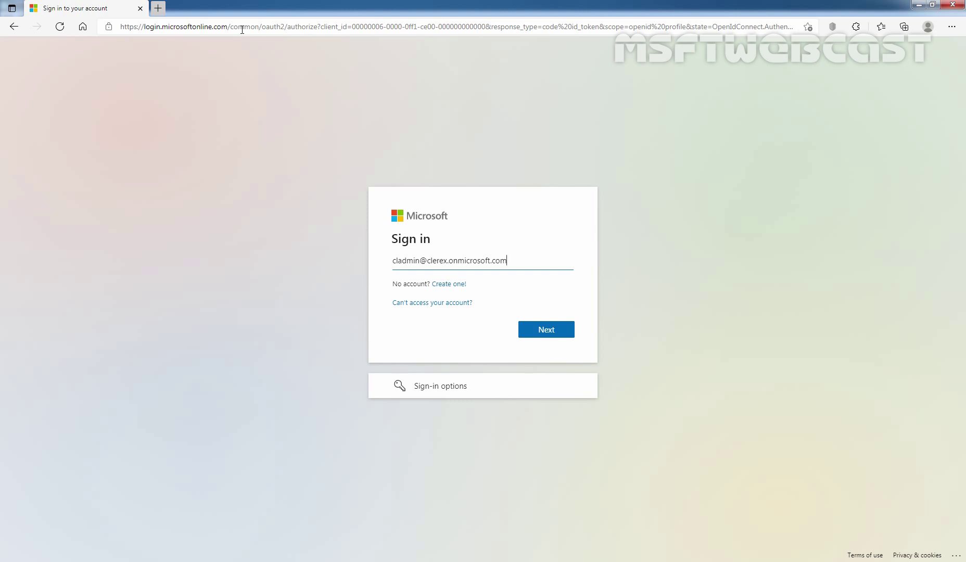
Sign in with the admin account's e-mail and password, stay signed in, and decline saving the password.
key("Return")
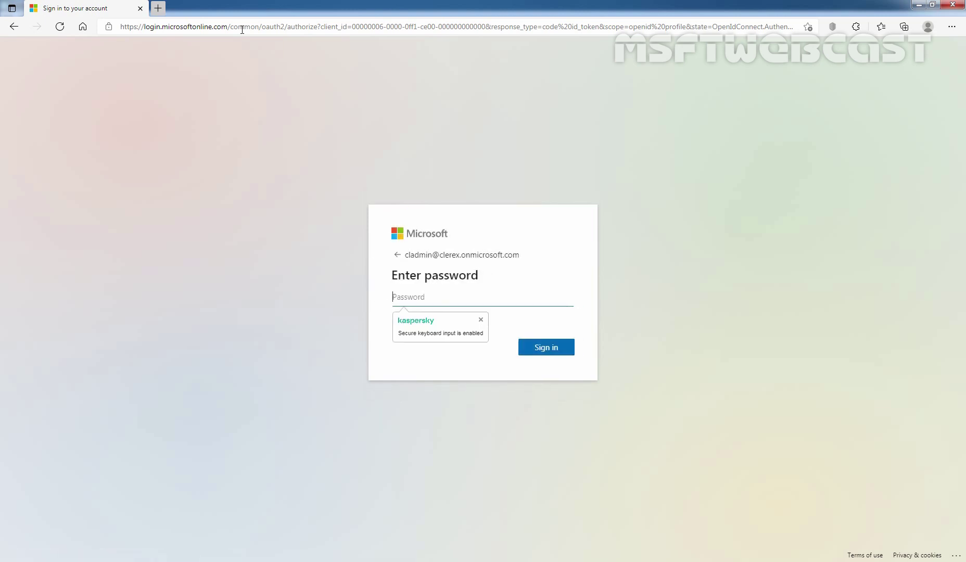
type("•••••••••••••••••")
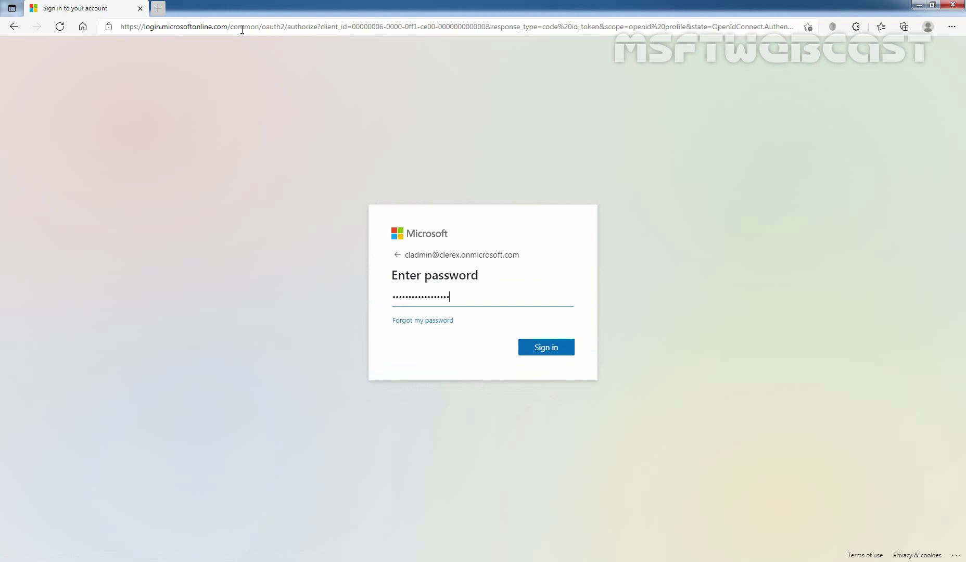
left_click(544, 349)
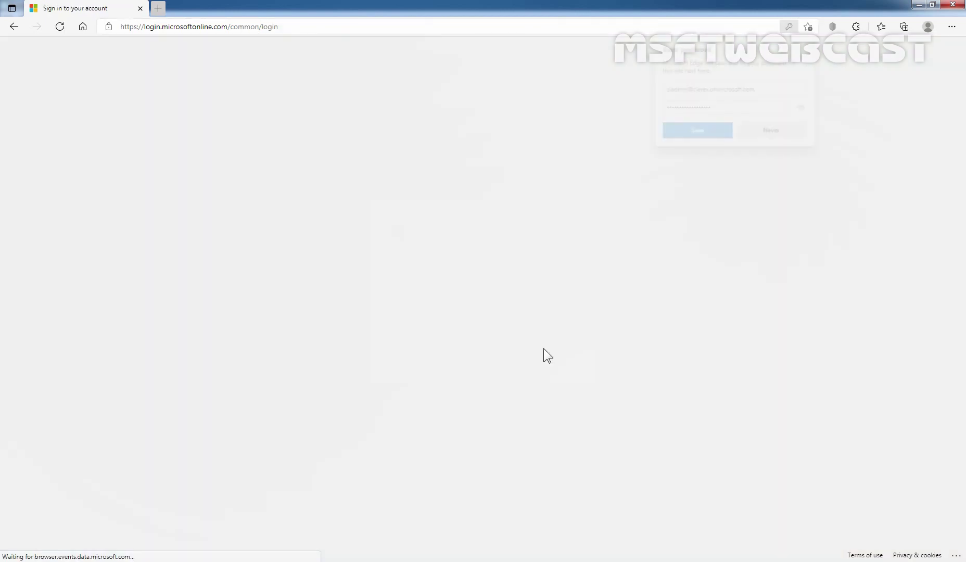
left_click(543, 352)
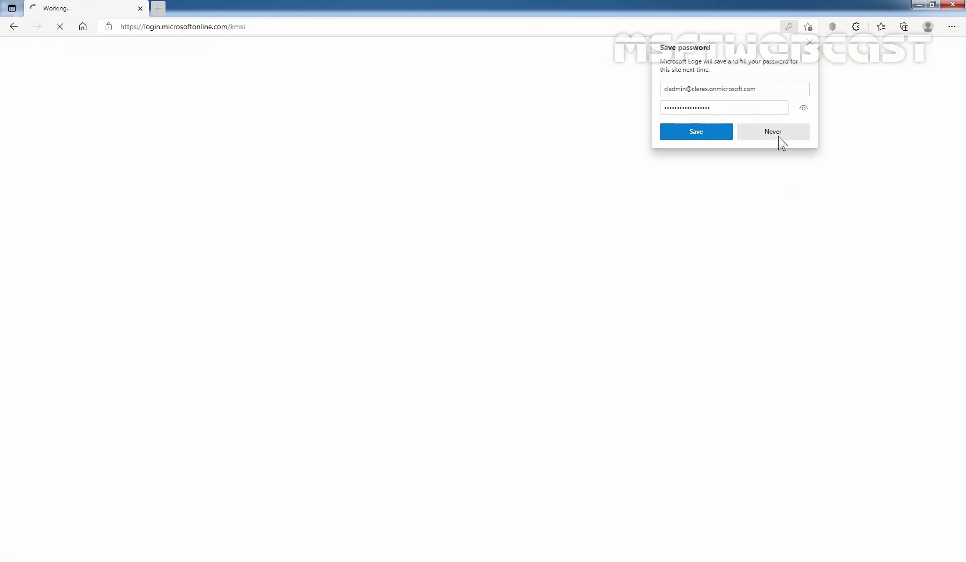
left_click(776, 134)
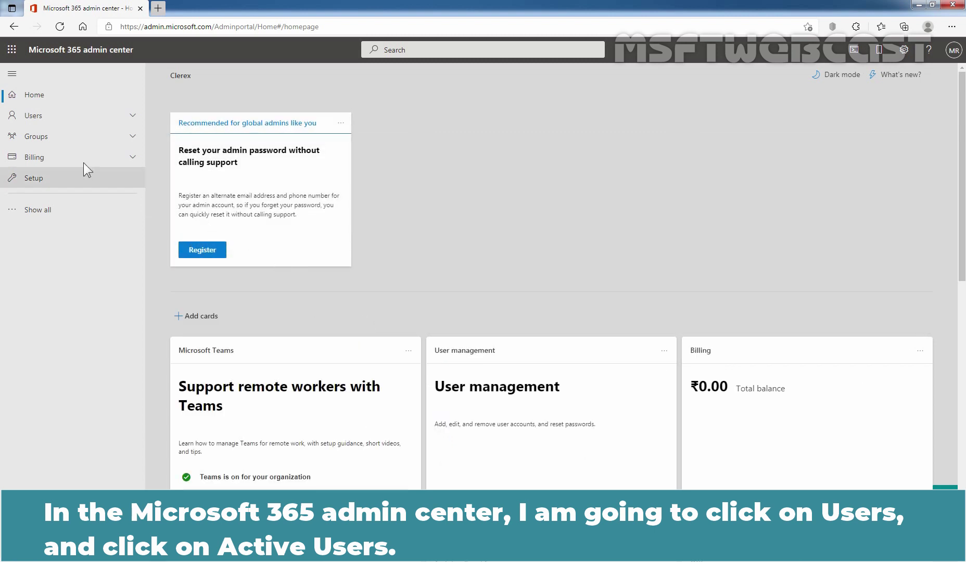
Show Users > Active users and open the account details of the last listed user.
left_click(38, 116)
left_click(56, 136)
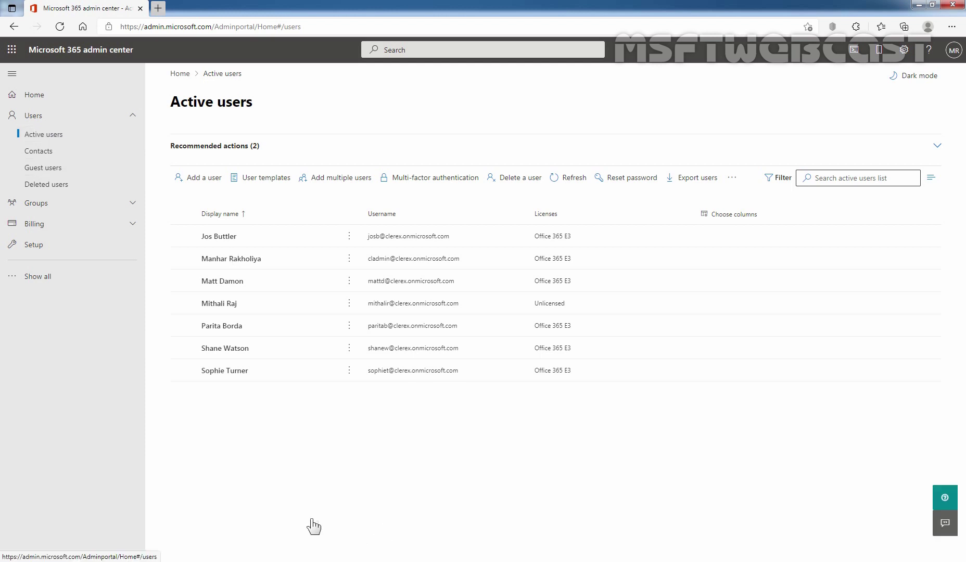
left_click(223, 372)
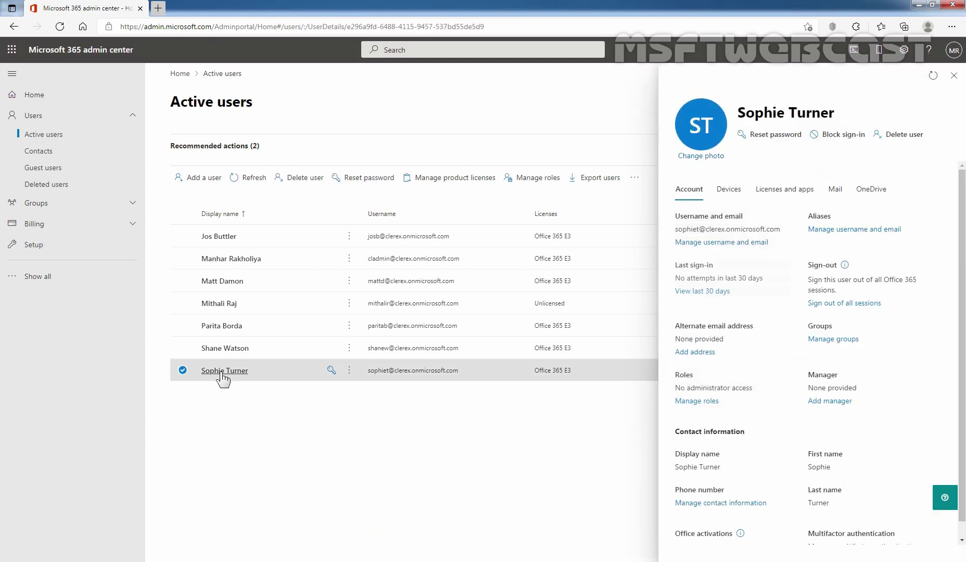
Open Manage email forwarding from the user's Mail tab.
left_click(835, 193)
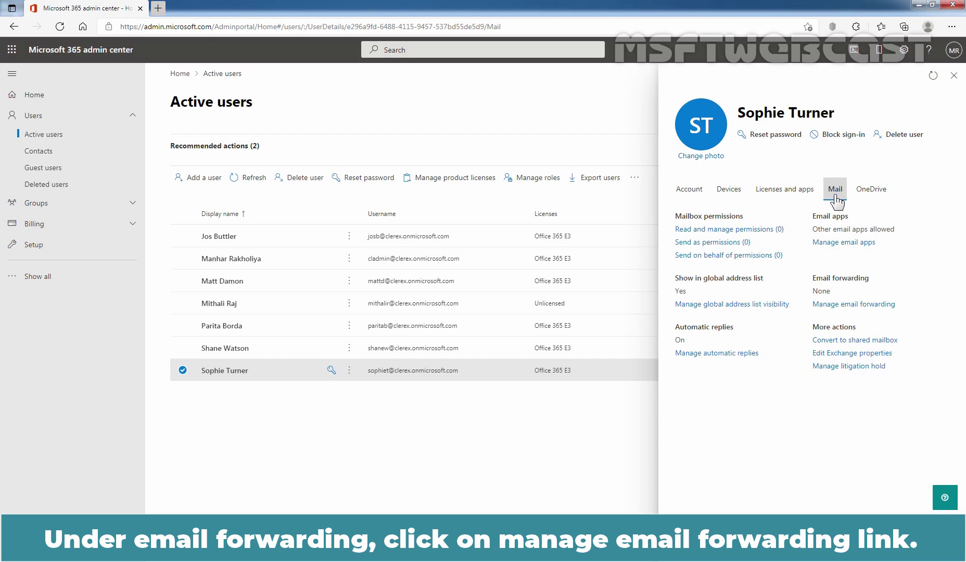
left_click(840, 305)
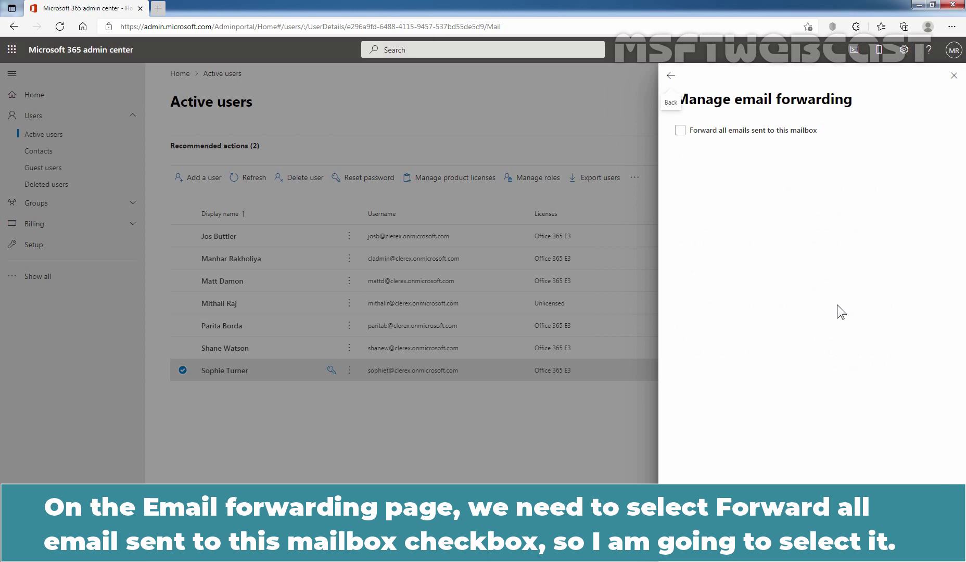
Forward all email to the recipient's address, keeping a copy, and save the changes.
left_click(679, 130)
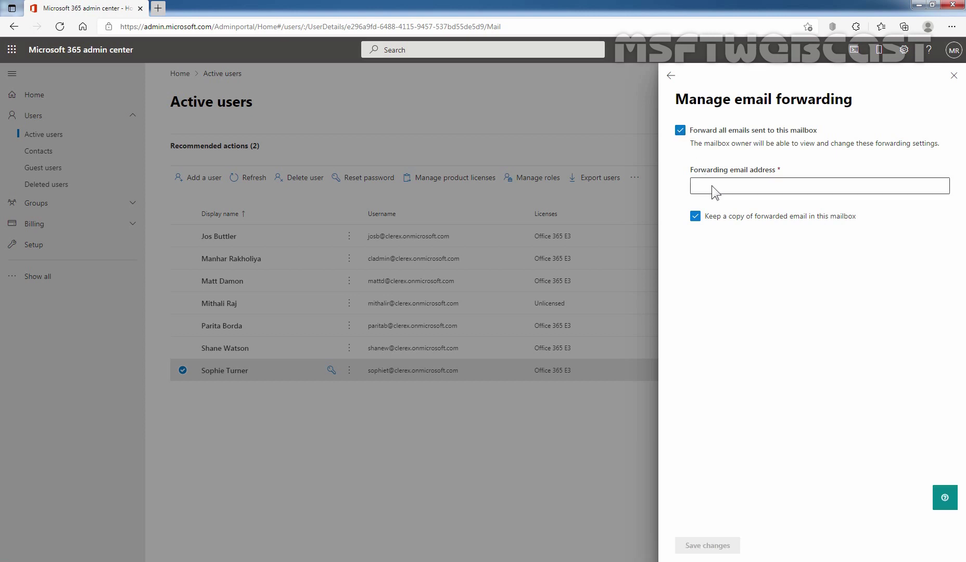
left_click(717, 188)
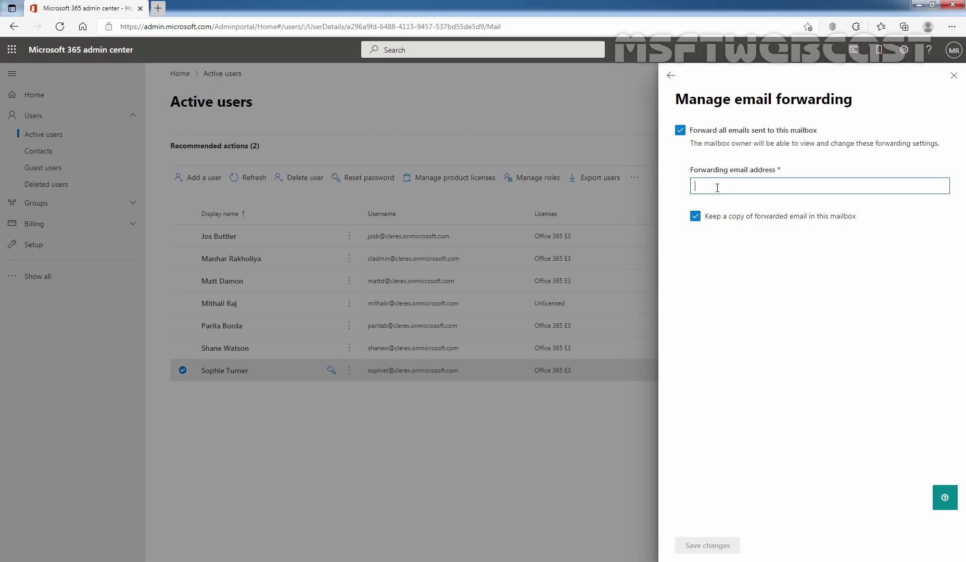
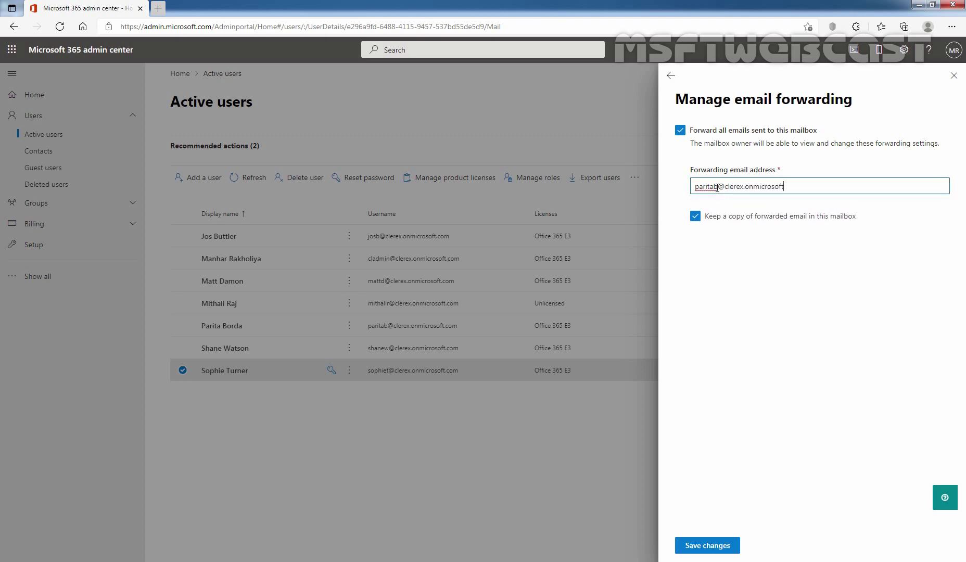
left_click(707, 547)
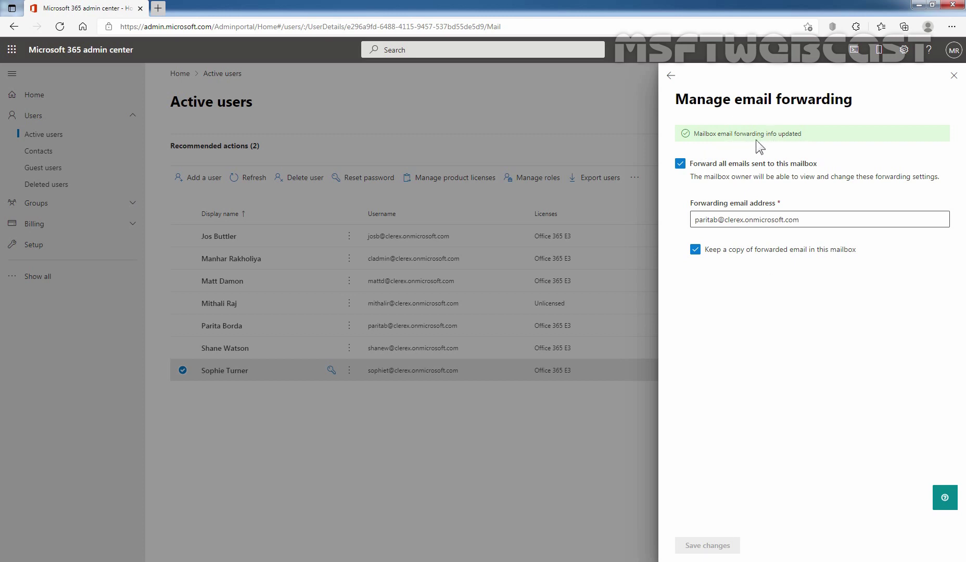
Close the Manage email forwarding panel to return to the Active users list.
left_click(954, 76)
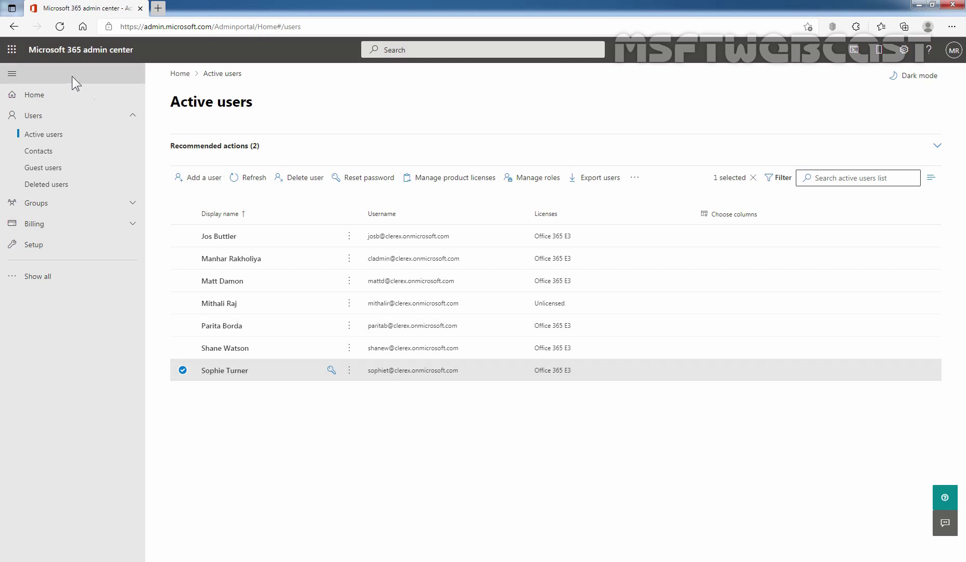
Open Outlook in a new tab from the app launcher and dismiss the mobile app promotion.
left_click(12, 50)
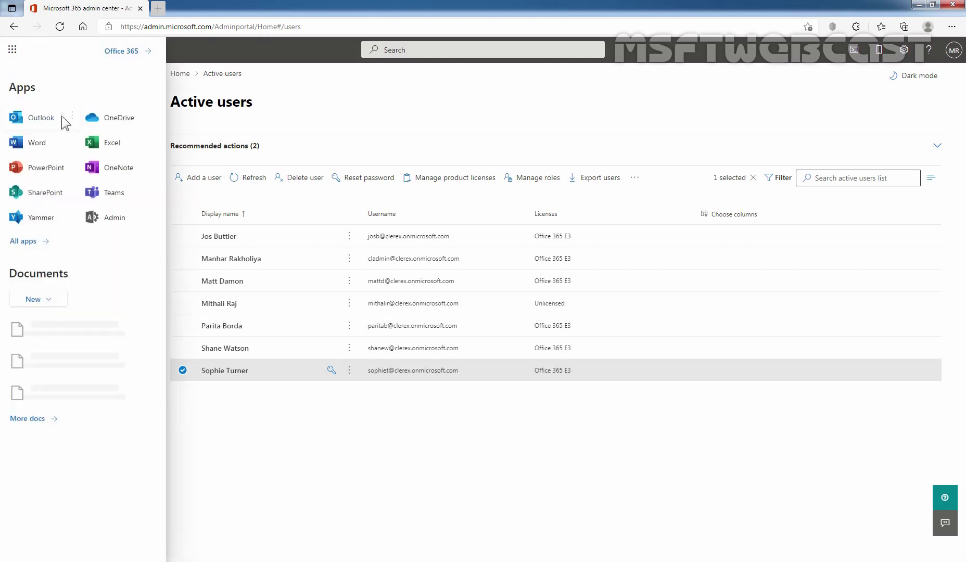
left_click(72, 117)
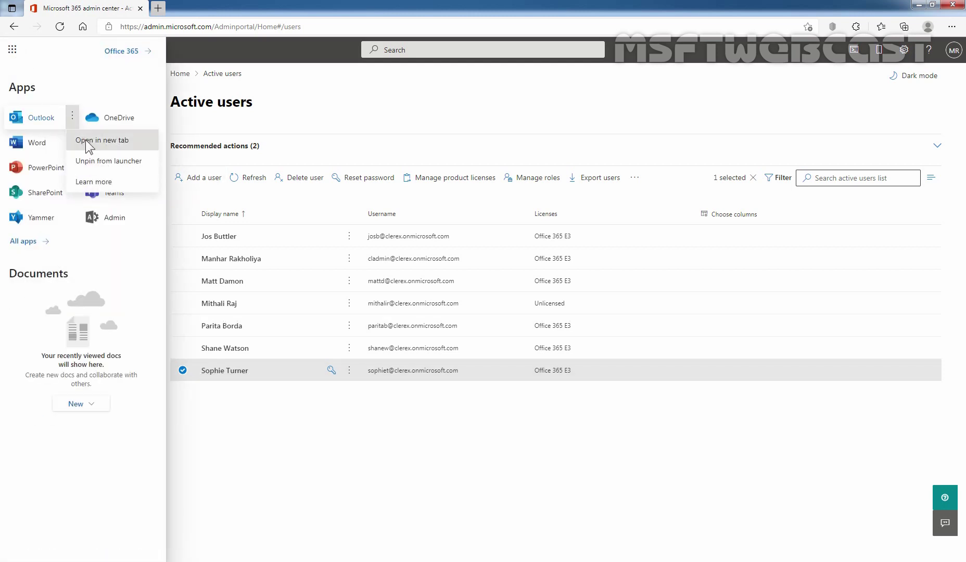
left_click(90, 142)
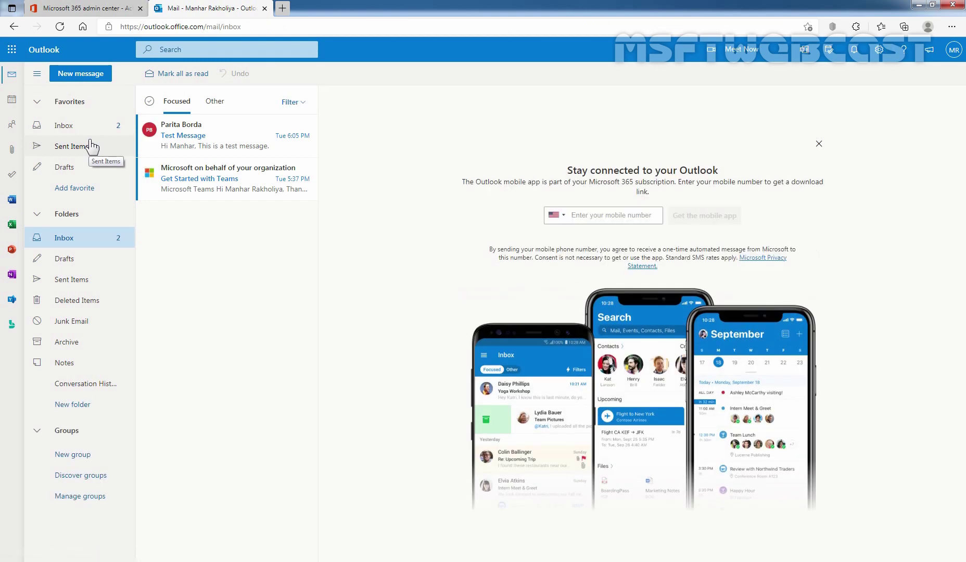
left_click(818, 143)
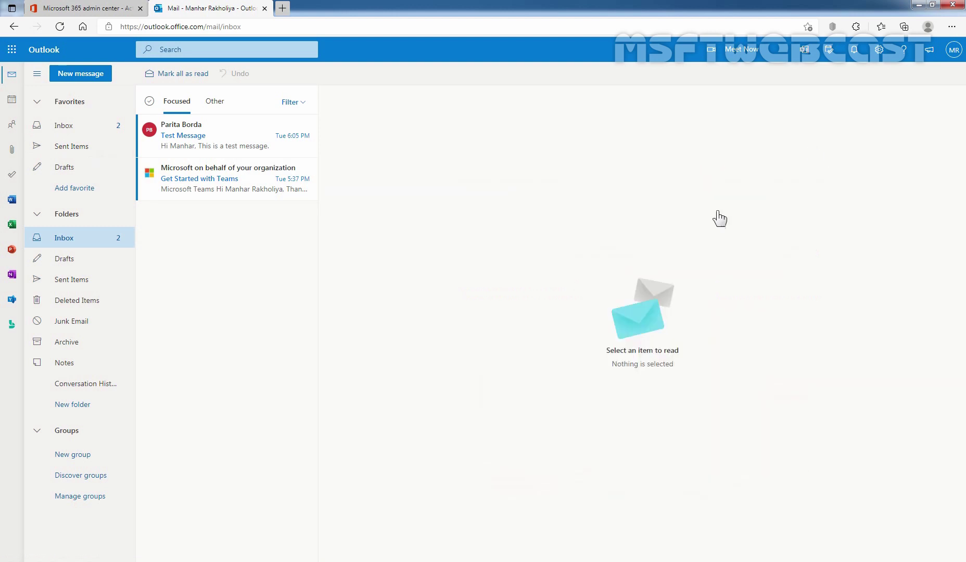
Send 'Test Message for Email Forwarding' to the last user listed under All Users.
left_click(79, 78)
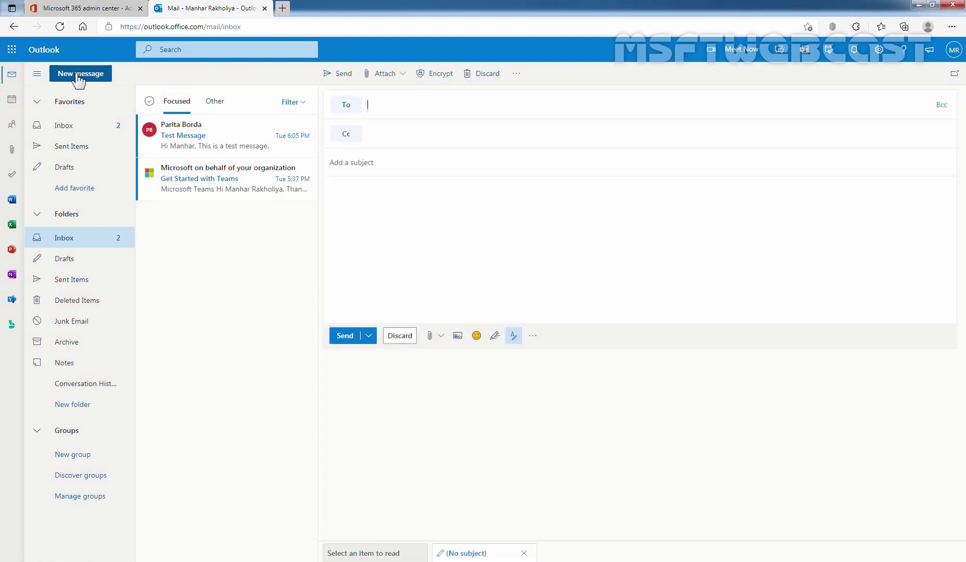
left_click(346, 106)
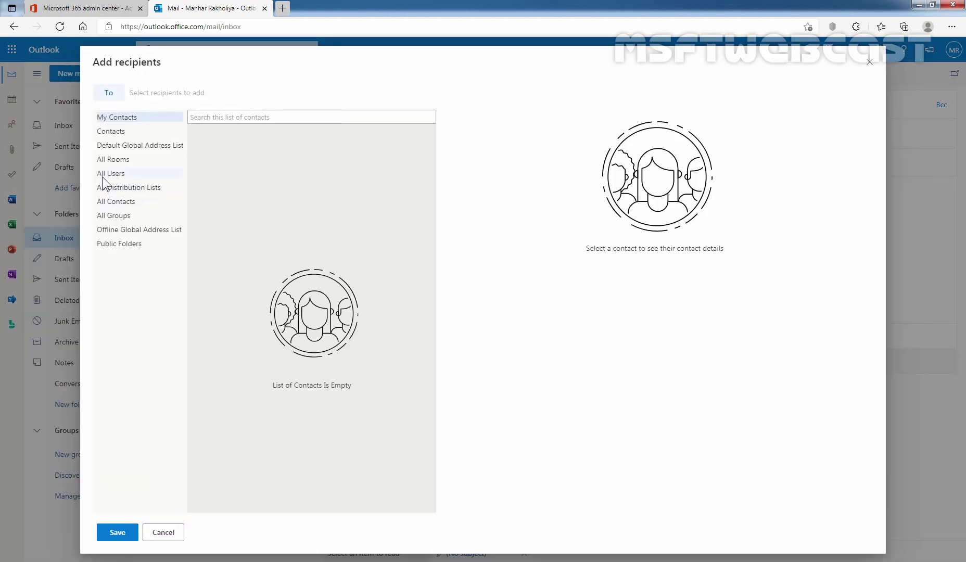
left_click(103, 175)
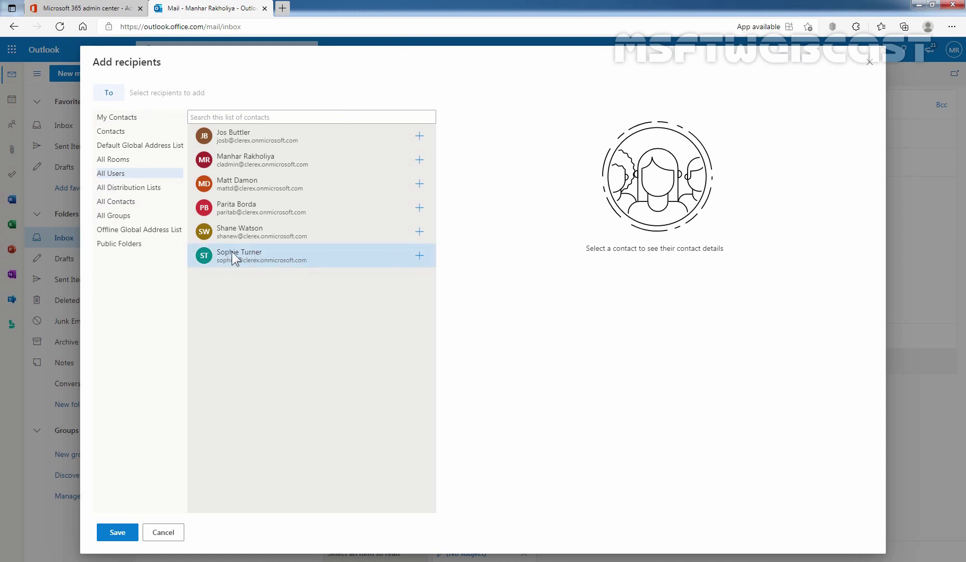
left_click(419, 255)
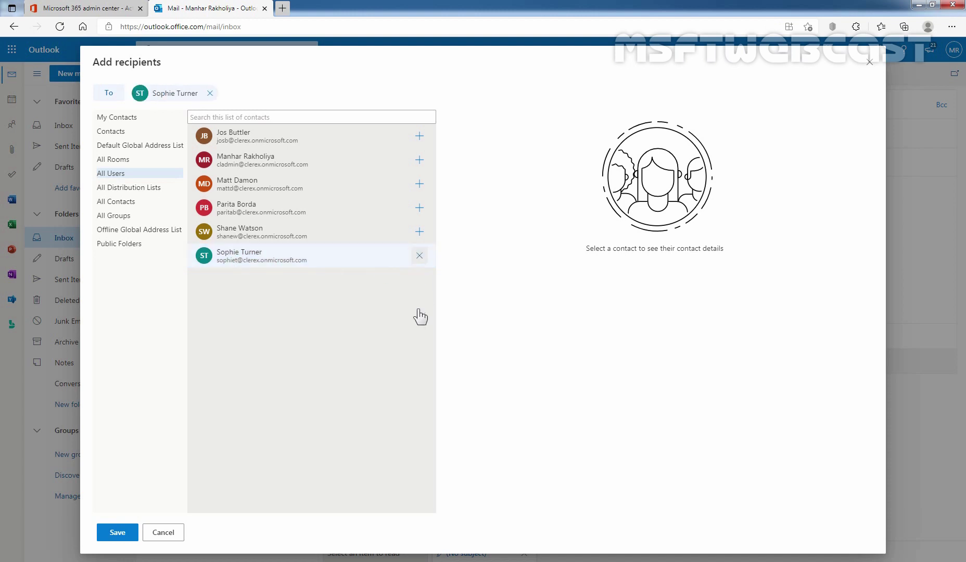
left_click(117, 532)
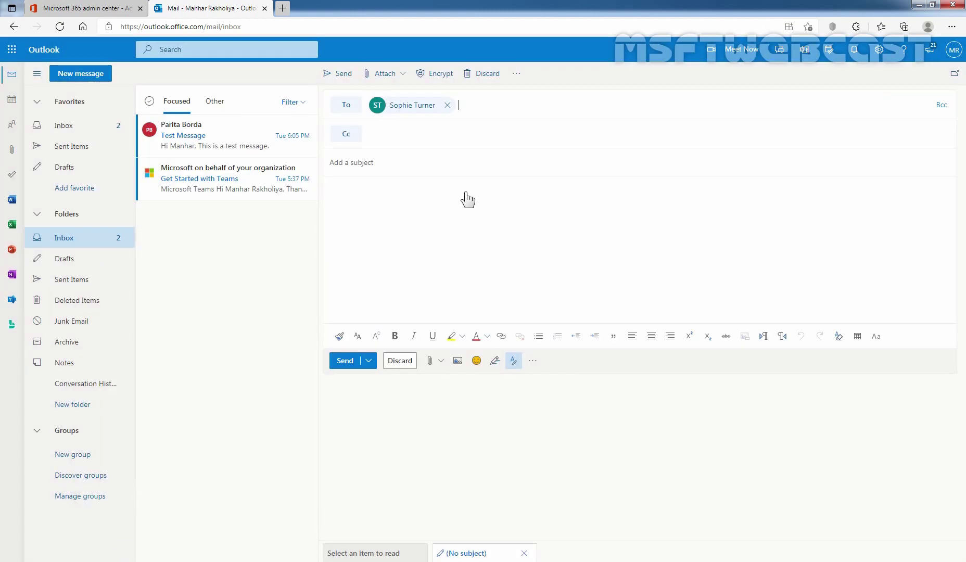
left_click(377, 163)
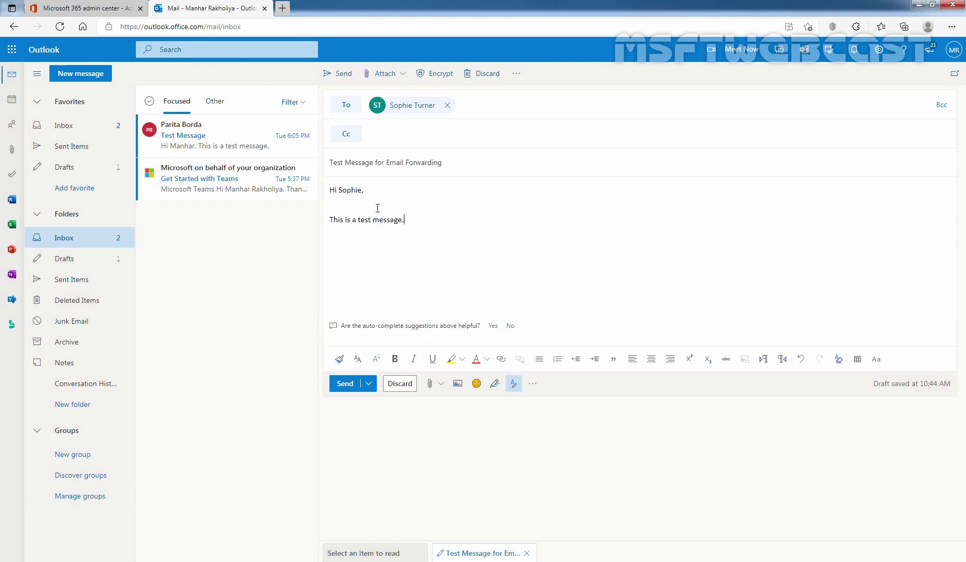
left_click(346, 388)
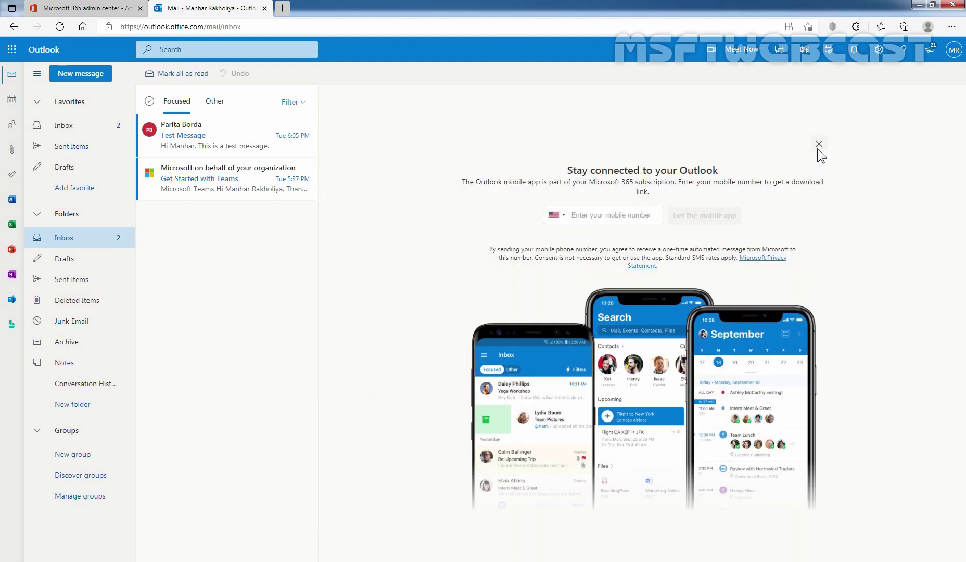
Confirm the test message is in Sent Items, then open a new InPrivate window.
left_click(818, 147)
left_click(81, 146)
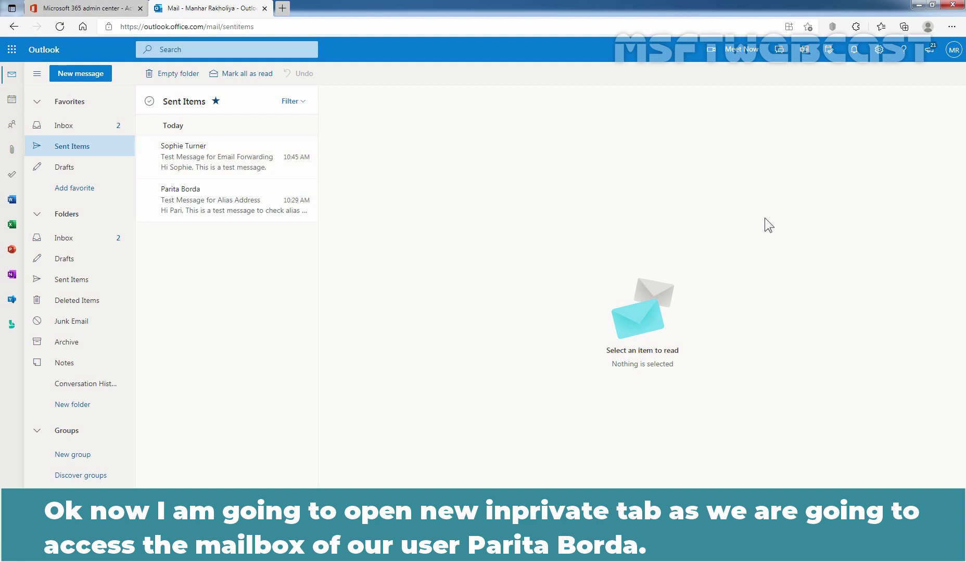
left_click(951, 29)
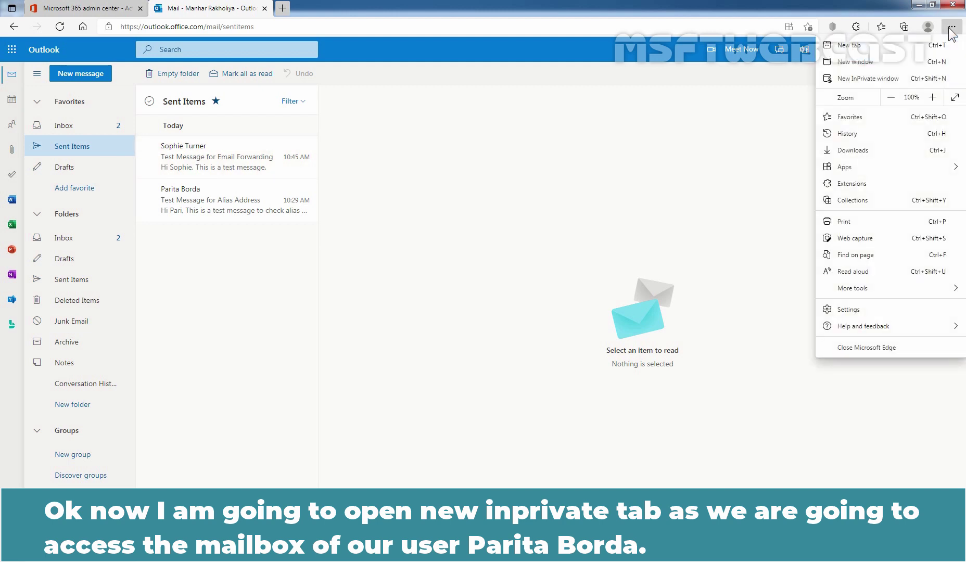
left_click(880, 80)
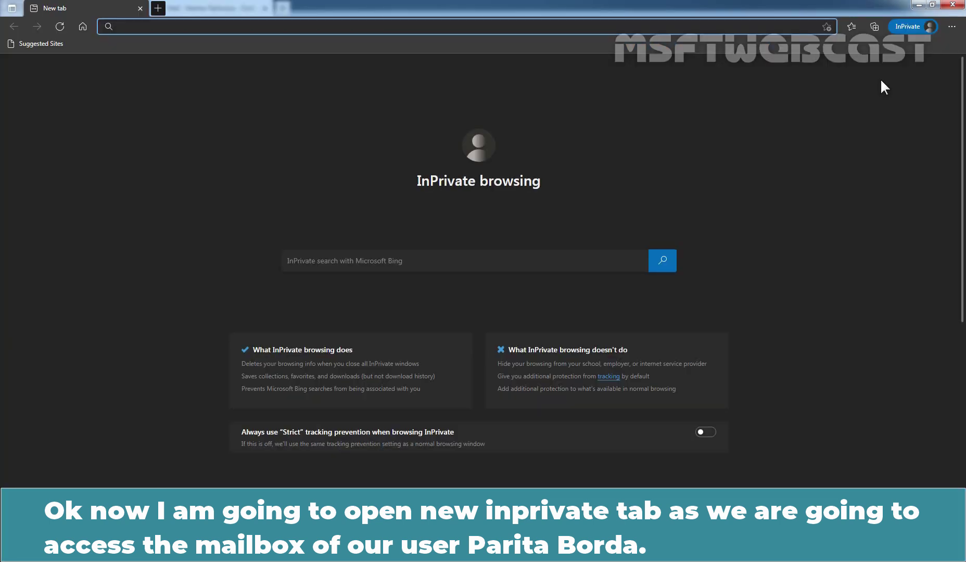
Sign in to outlook.office.com as the forwarding recipient with her e-mail and password.
type("ht")
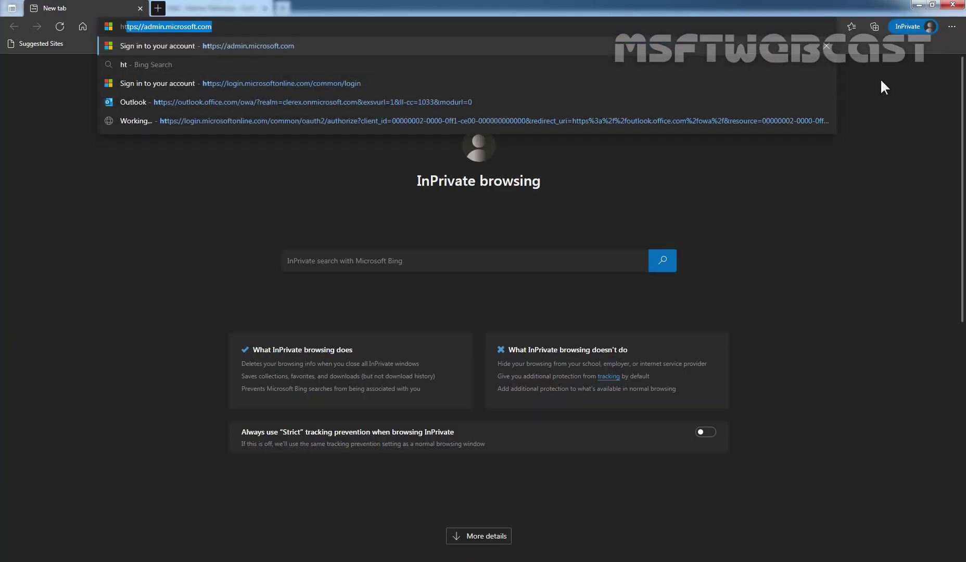
type("tps:/")
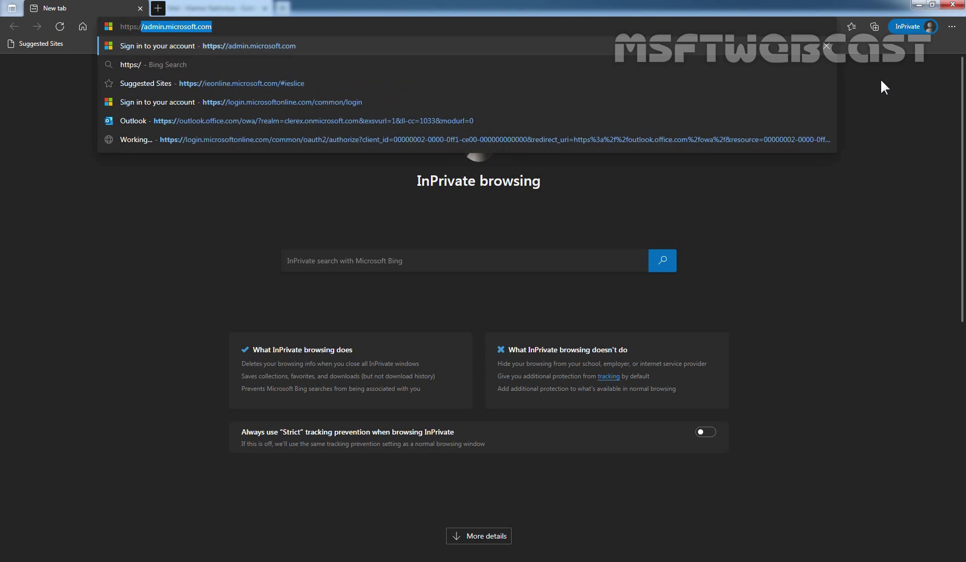
type("/outlook")
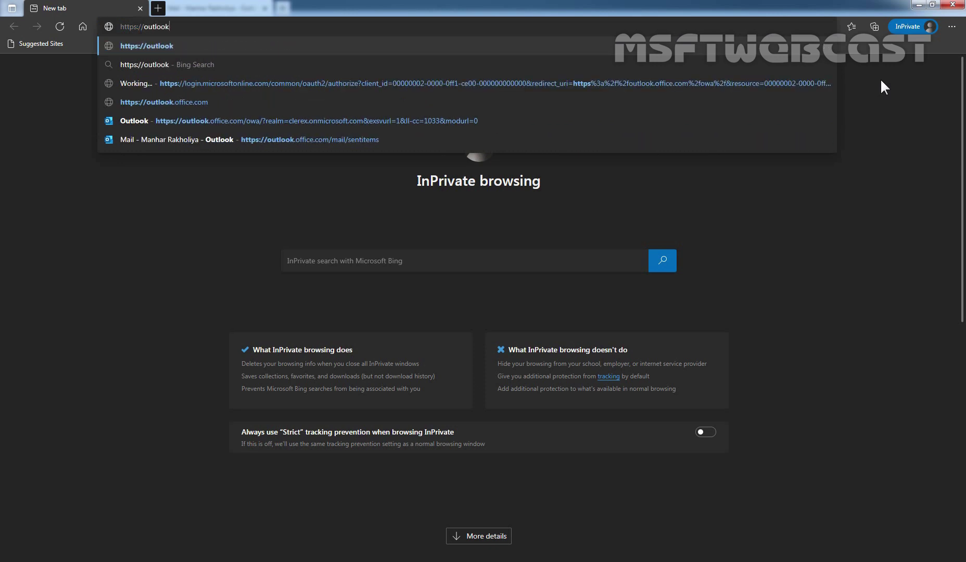
type(".office.com")
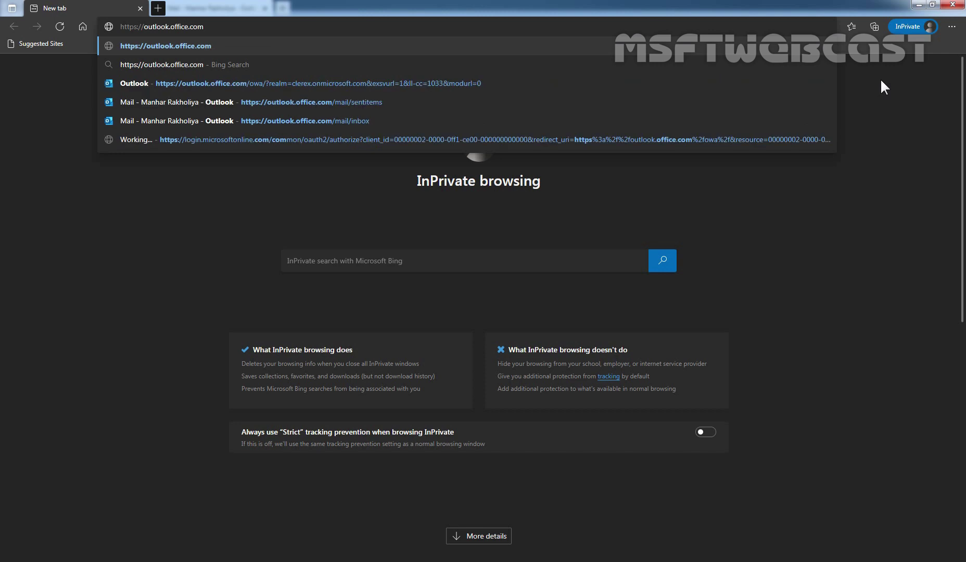
key("Return")
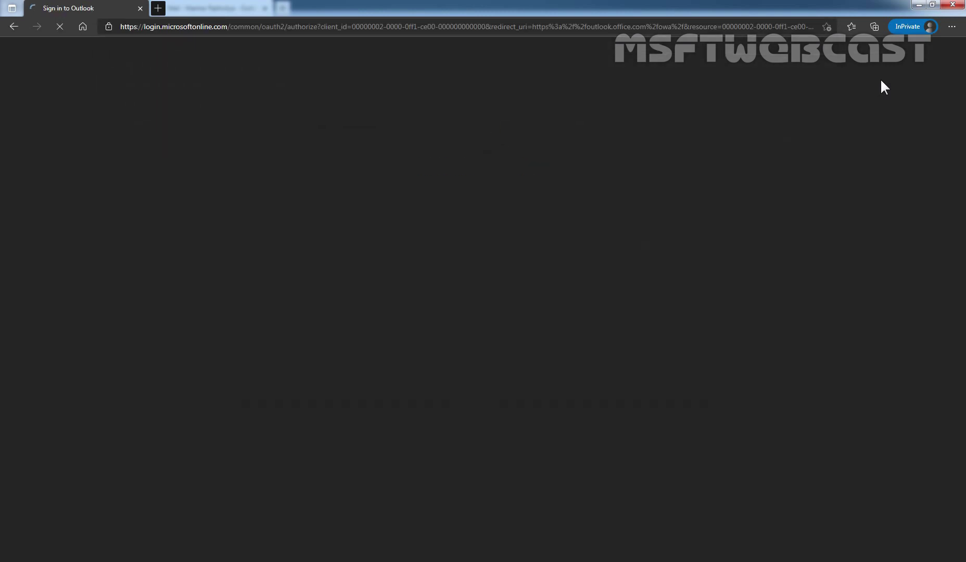
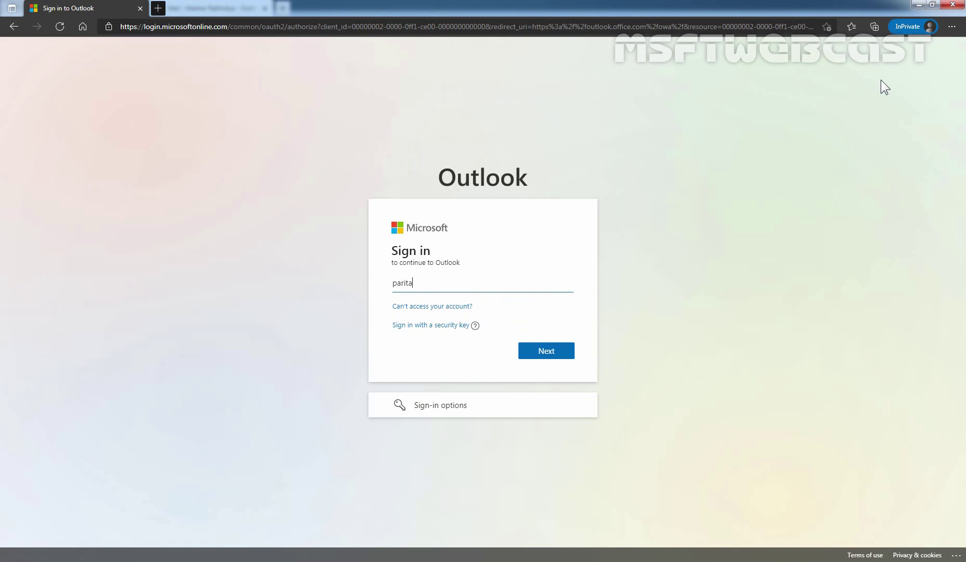
left_click(547, 351)
type("*****")
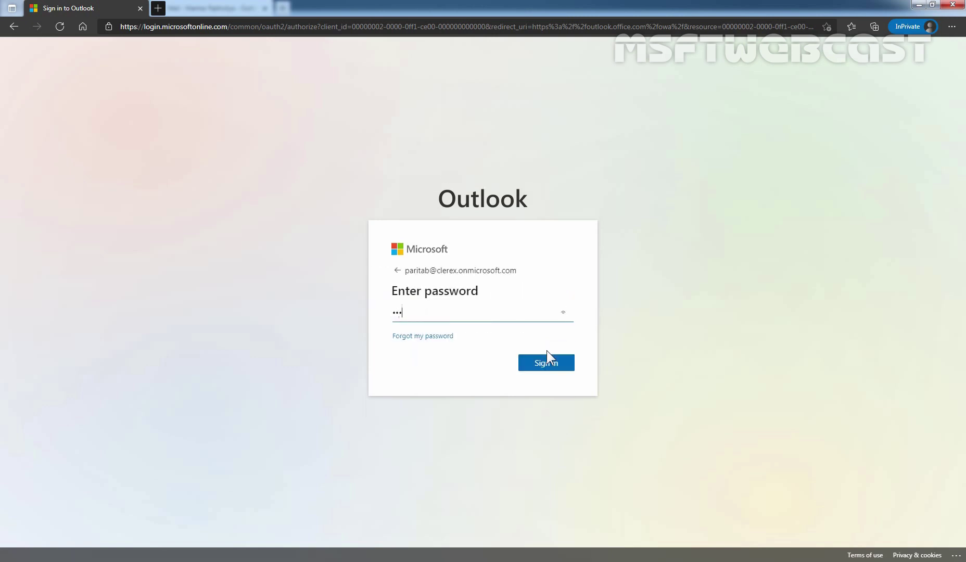
type("****")
left_click(547, 364)
left_click(548, 367)
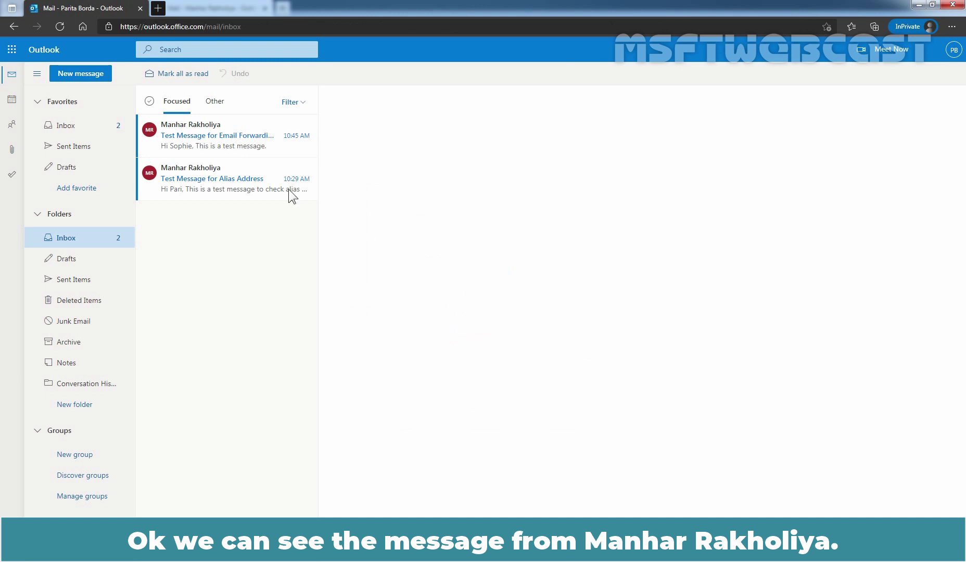
Open the forwarded 'Test Message for Email Forwarding' in the recipient's inbox.
left_click(195, 150)
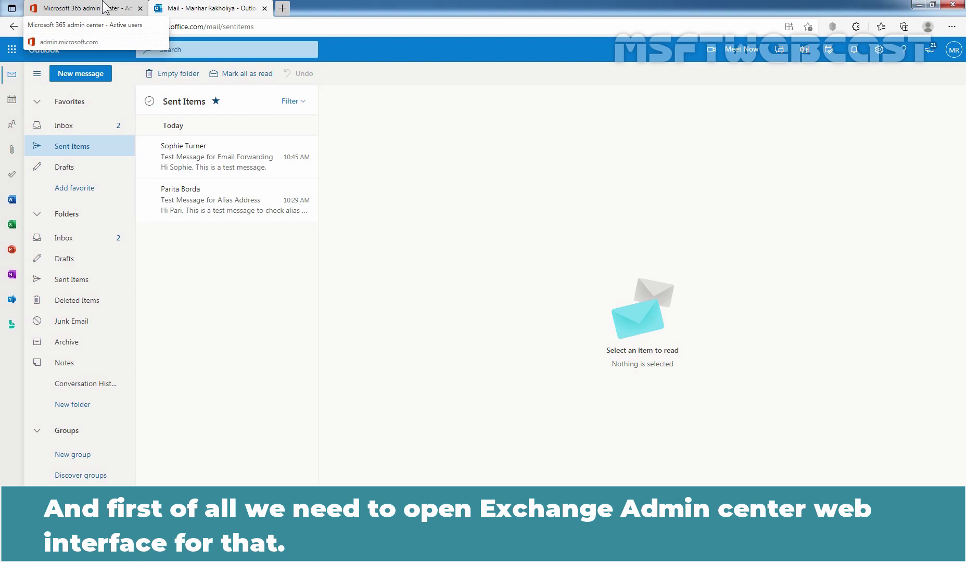
Back in the admin center, expand the full navigation and open the Exchange admin center.
left_click(104, 7)
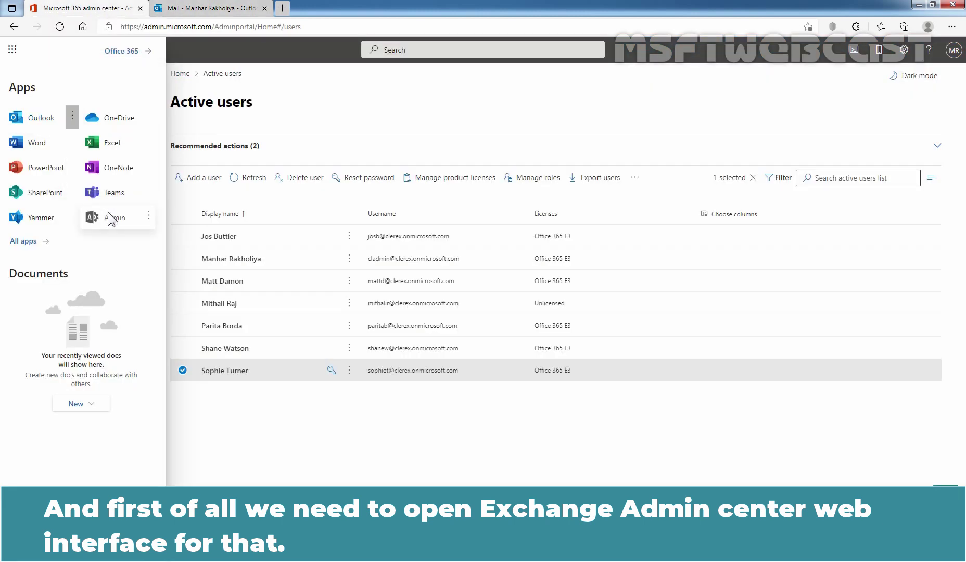
left_click(14, 51)
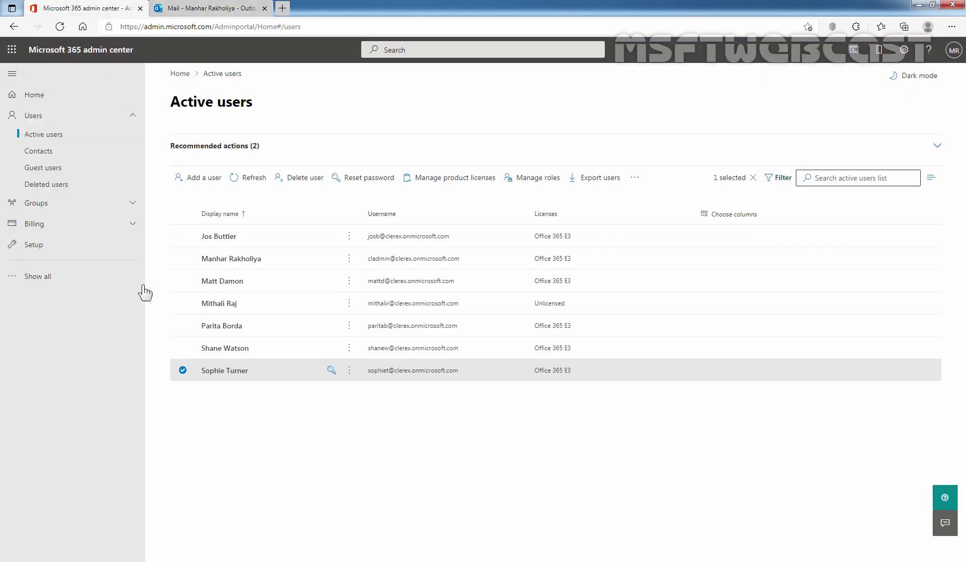
left_click(50, 281)
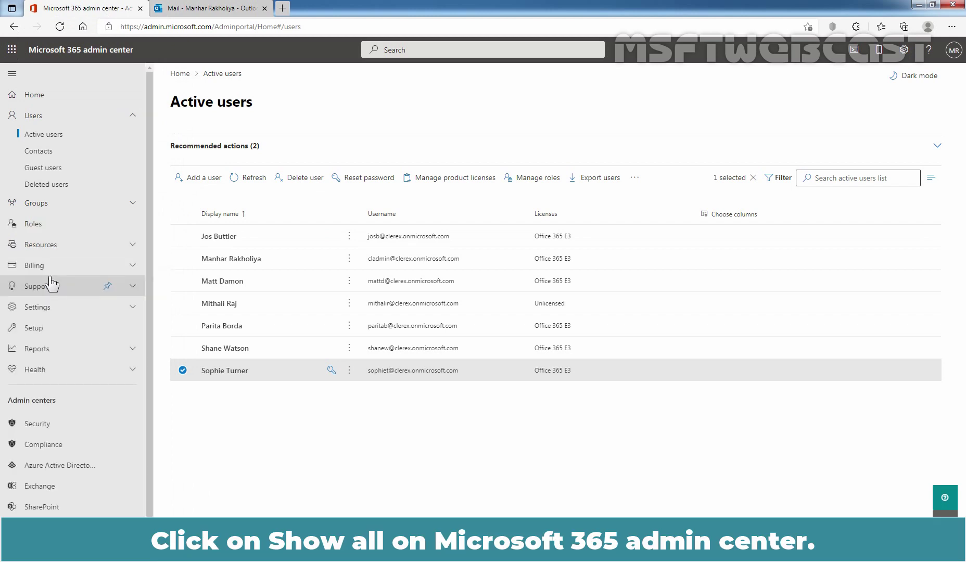
scroll(89, 429, "down", 1)
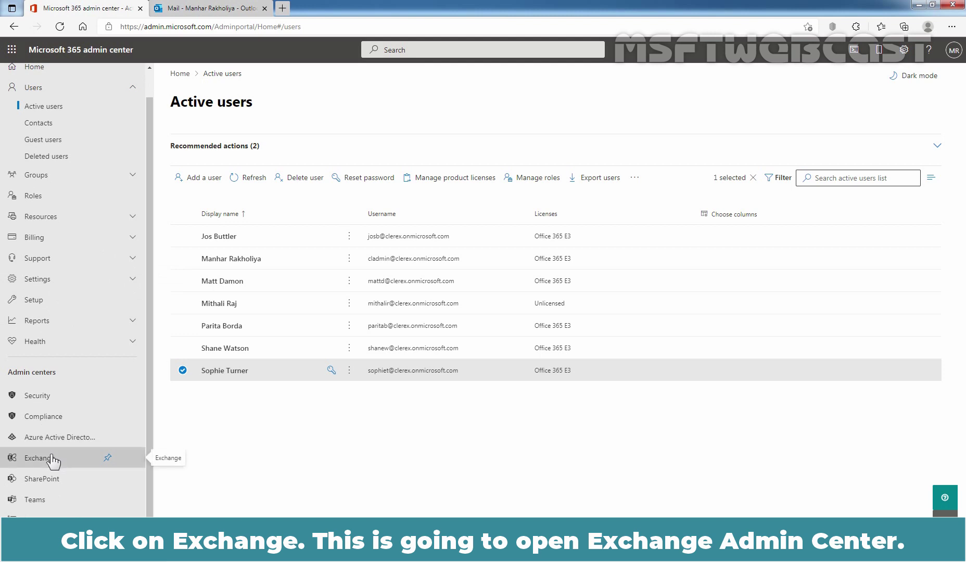
left_click(52, 456)
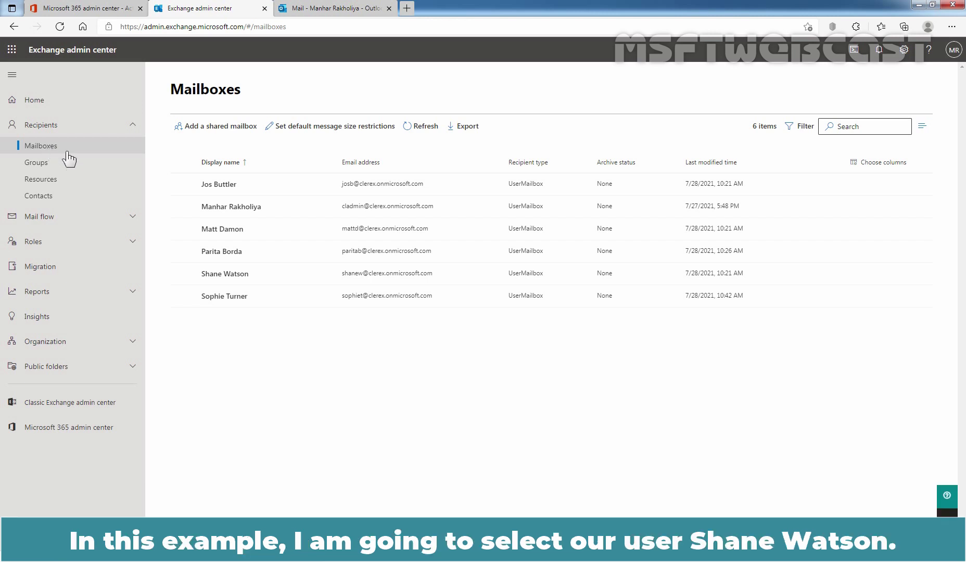
Open the fifth mailbox's details and its Manage mail flow settings pane.
left_click(213, 273)
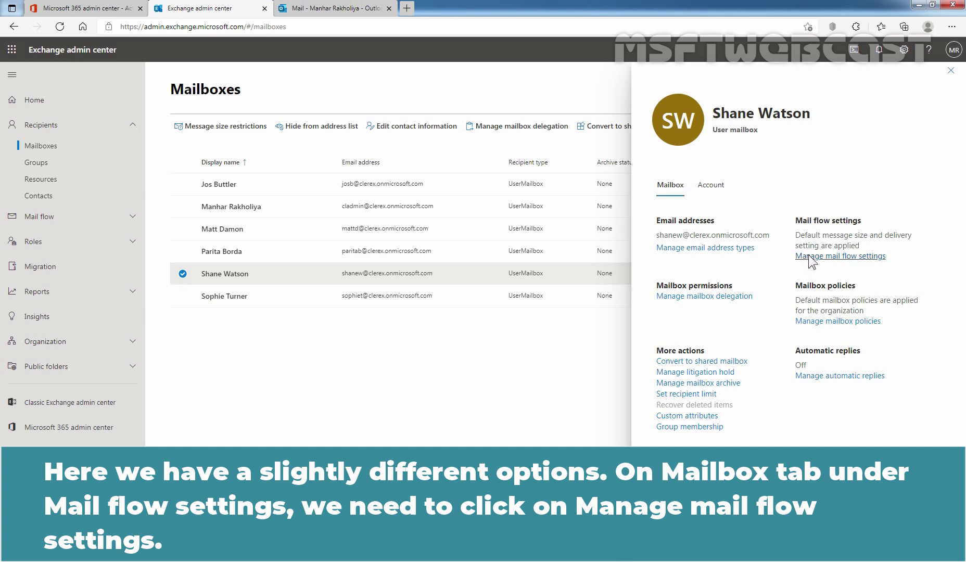
left_click(841, 256)
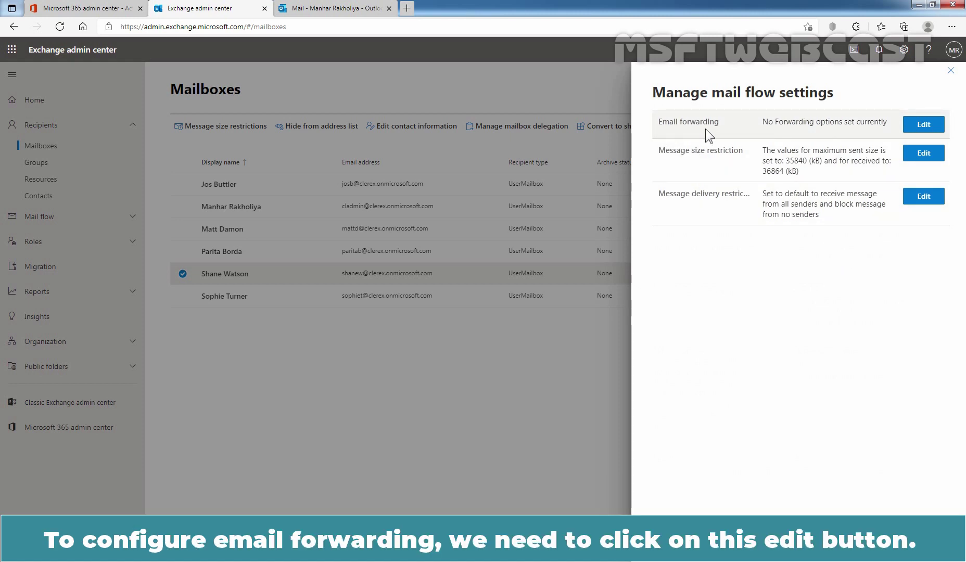
Turn on forwarding of all email and choose the suggested user as the forwarding address.
left_click(925, 127)
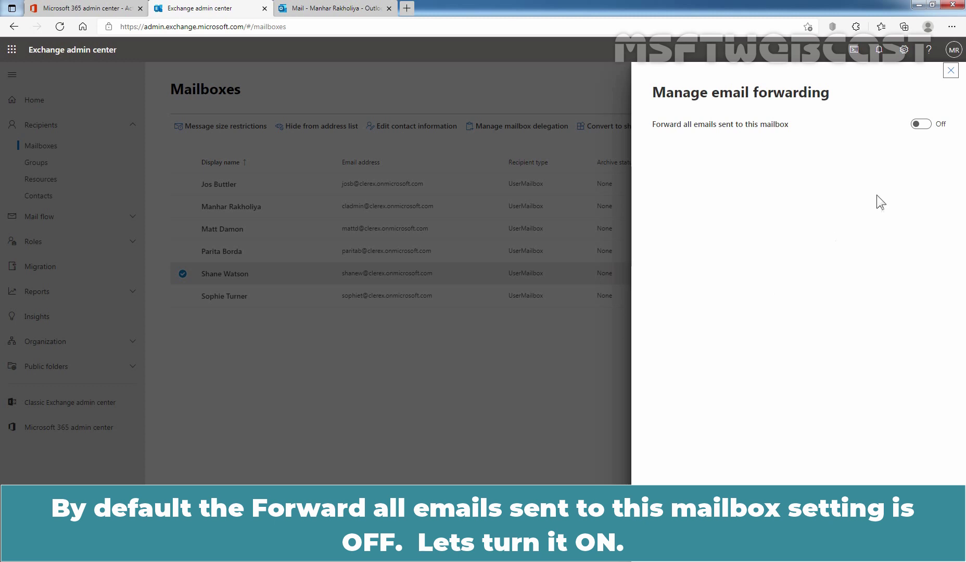
left_click(921, 125)
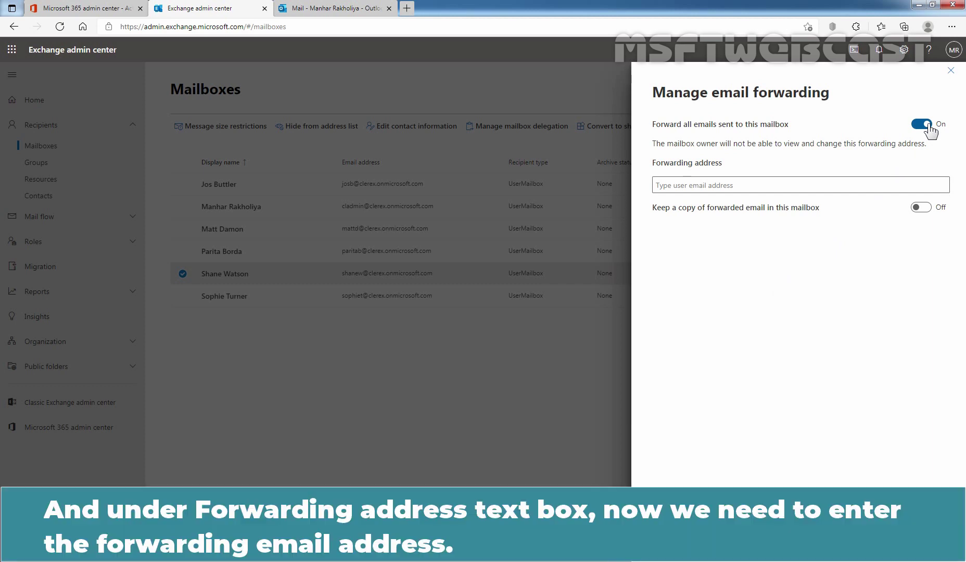
left_click(760, 185)
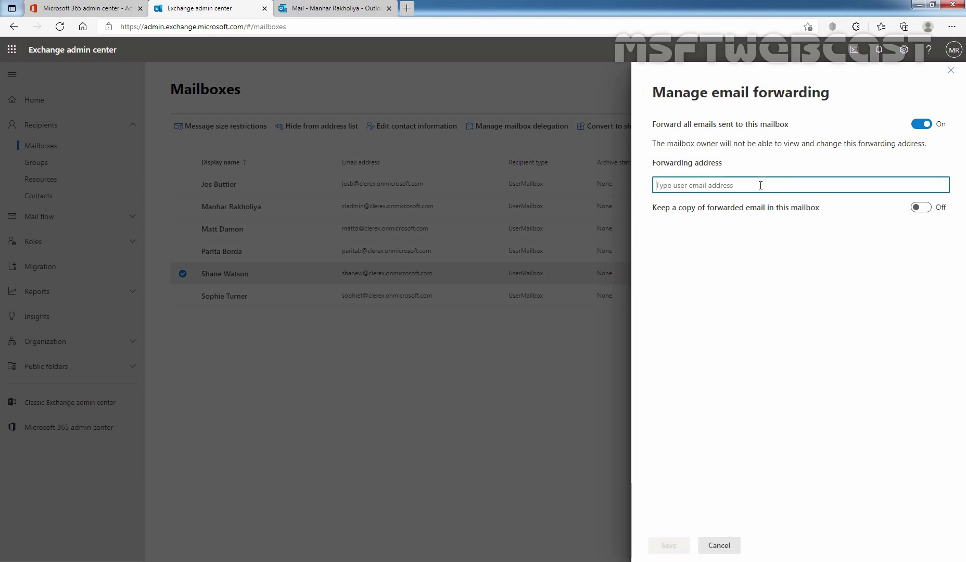
type("par")
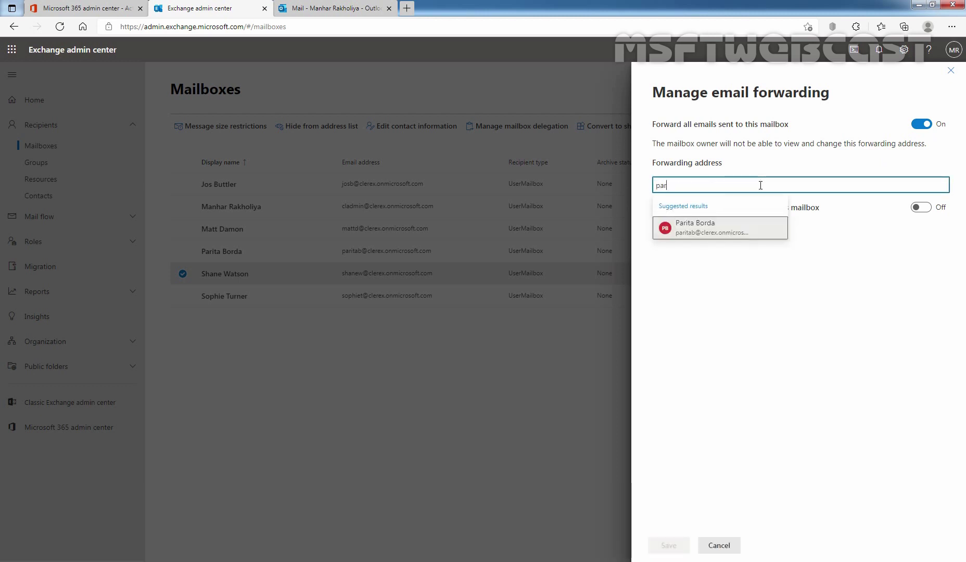
left_click(699, 226)
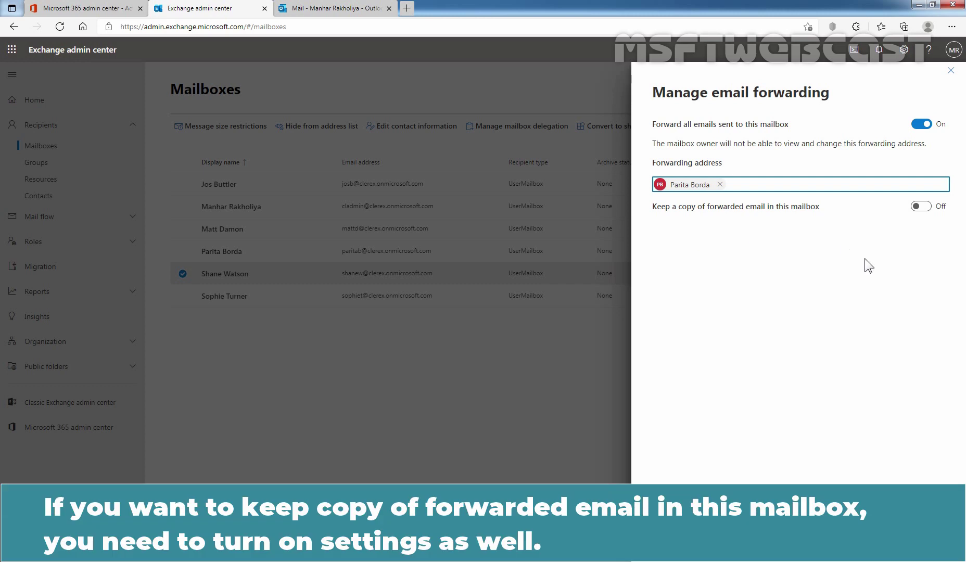
Keep a copy of forwarded mail, save the settings, and close the panes.
left_click(921, 207)
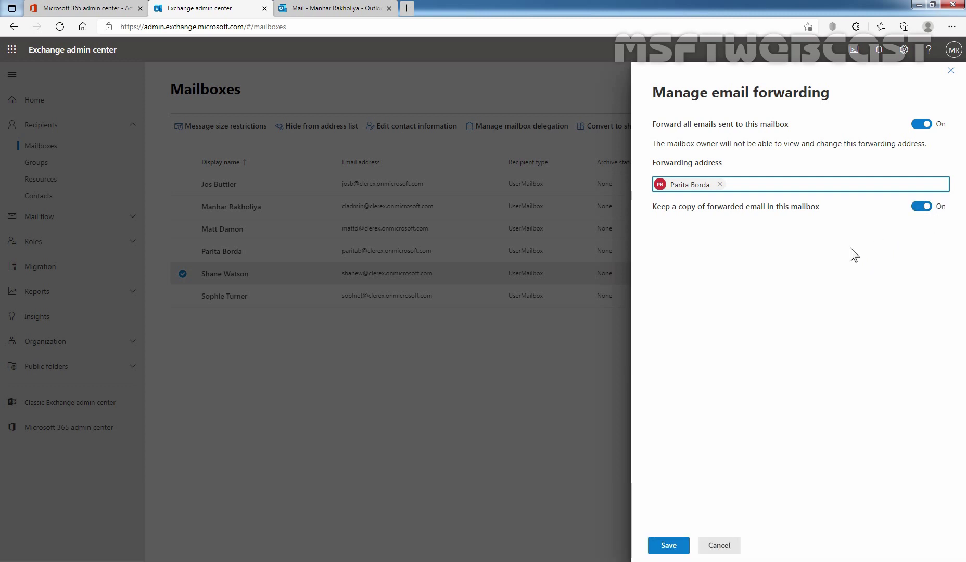
left_click(669, 546)
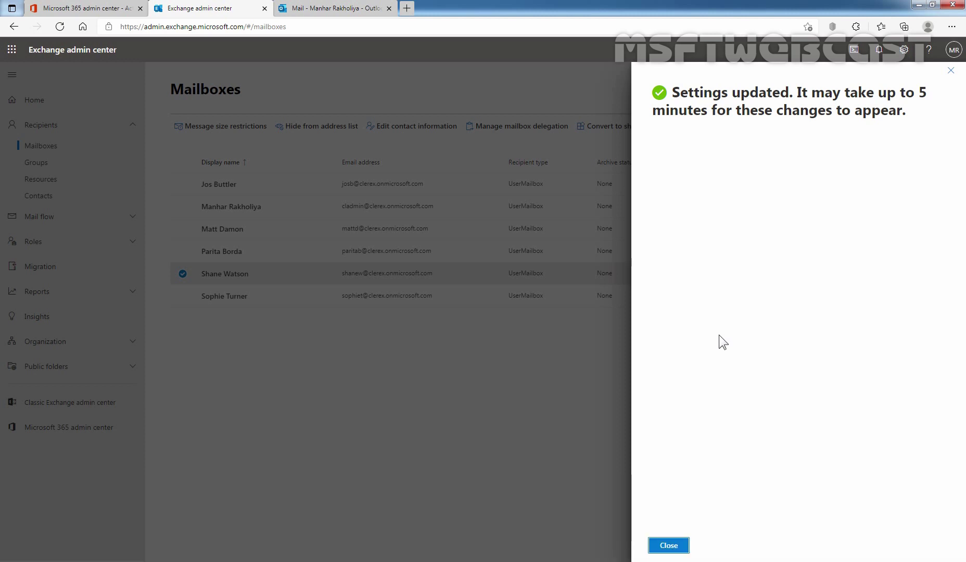
left_click(677, 547)
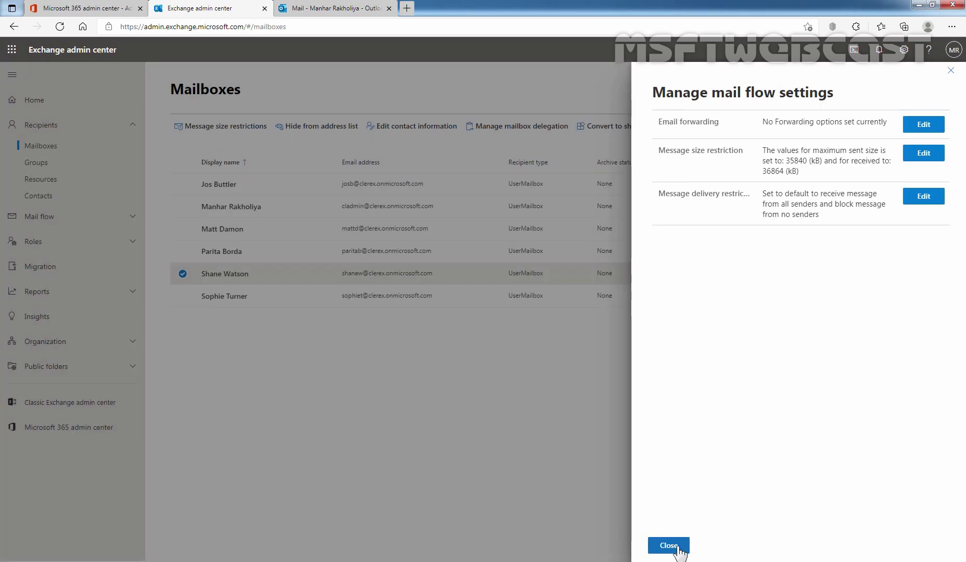
left_click(951, 71)
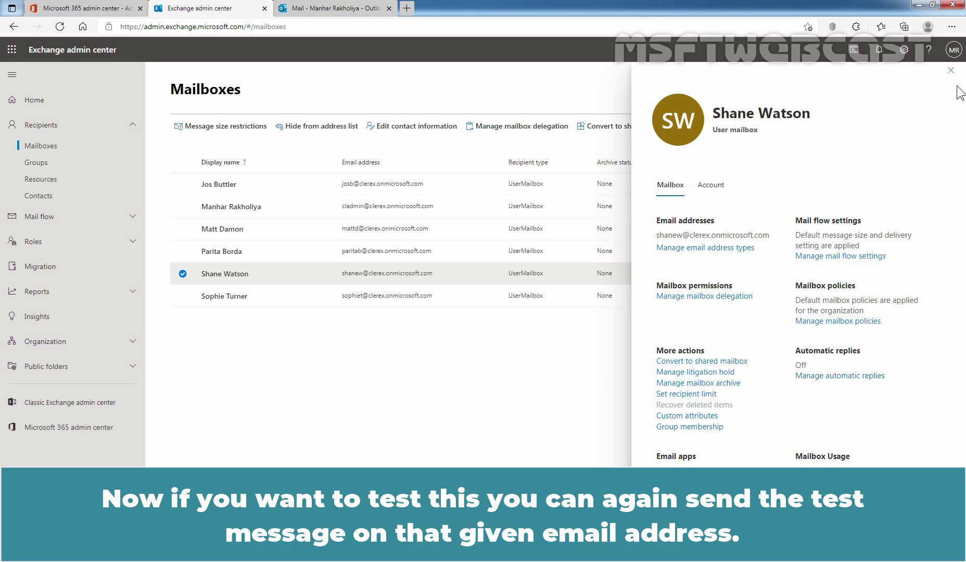
left_click(951, 71)
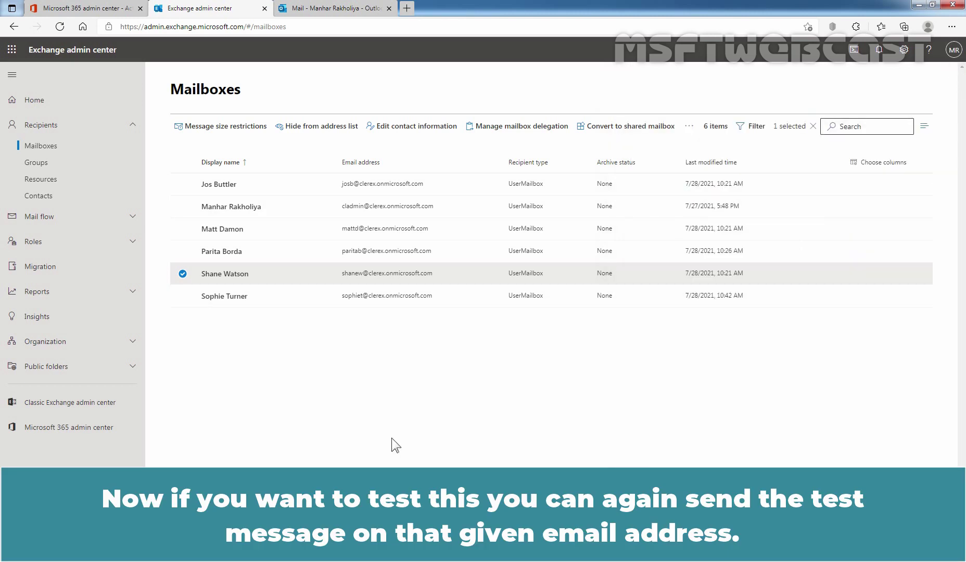
Send a new email titled 'Test Message 1' to the fifth user chosen from All Users.
left_click(358, 8)
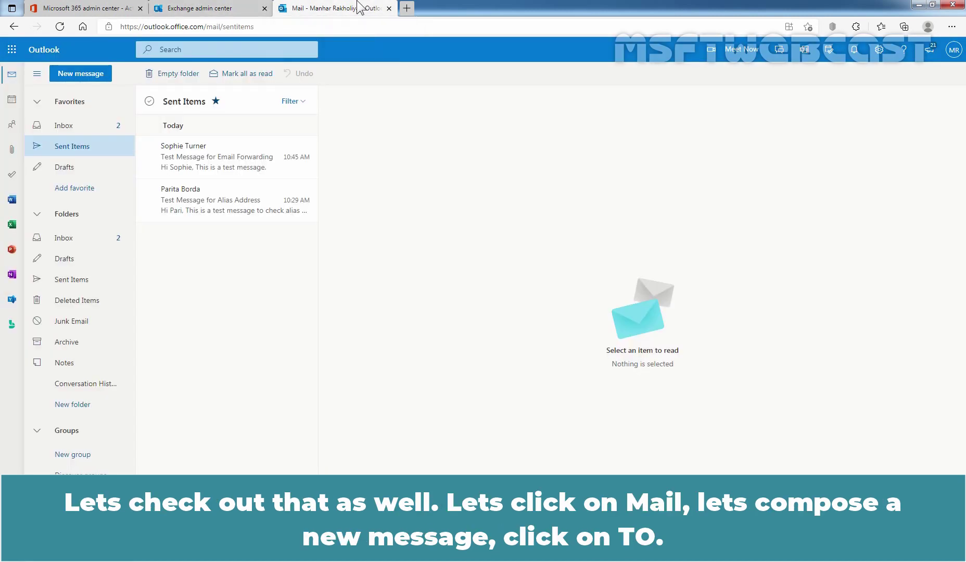
left_click(75, 78)
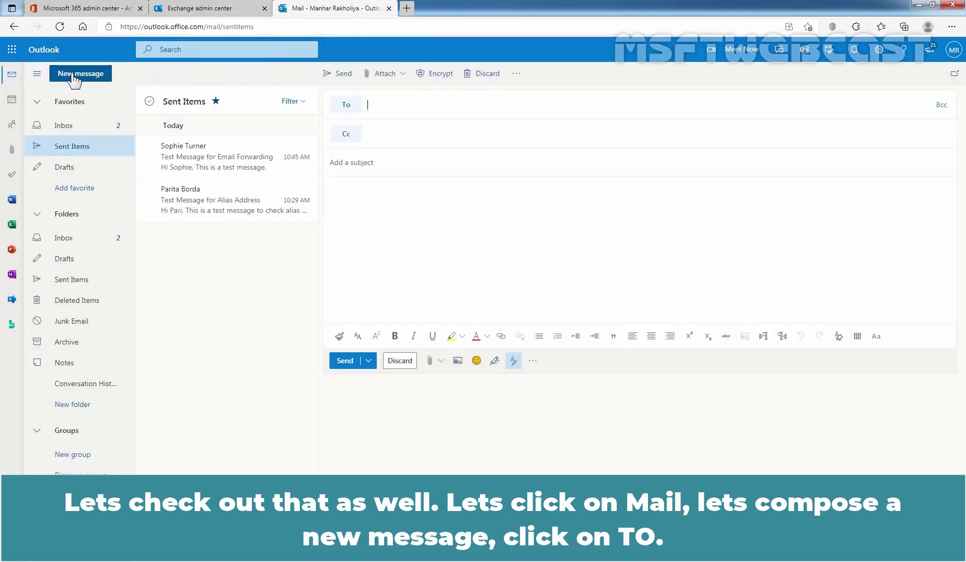
left_click(345, 104)
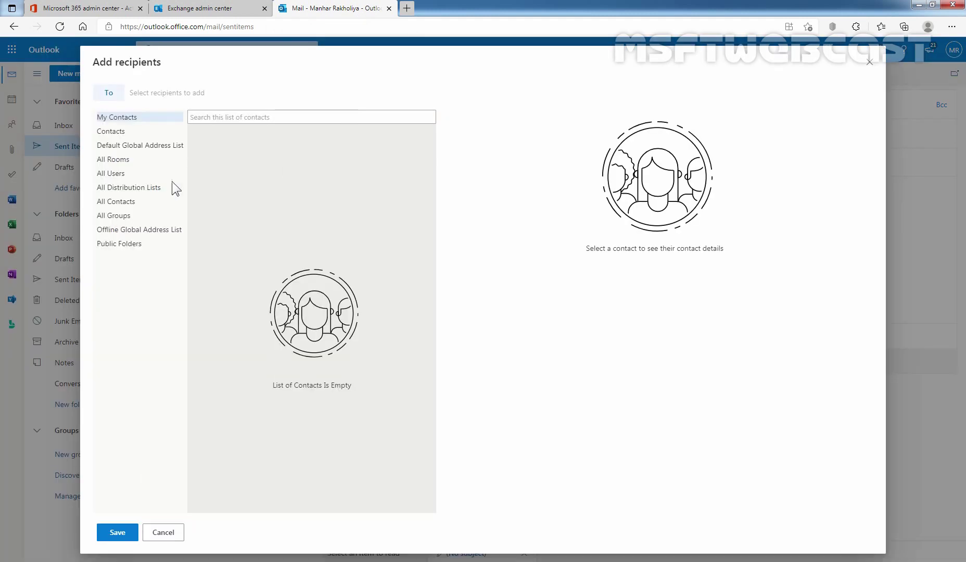
left_click(113, 175)
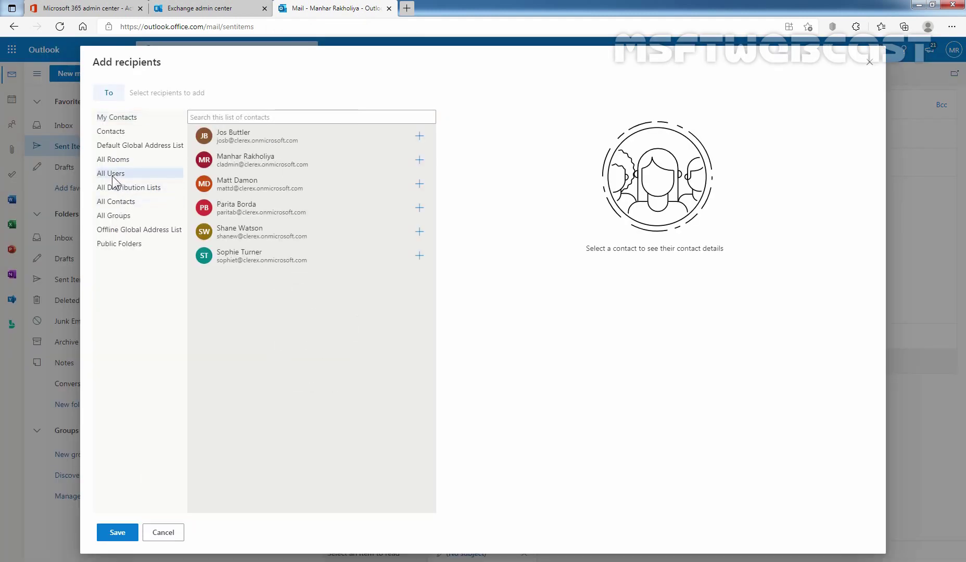
left_click(419, 232)
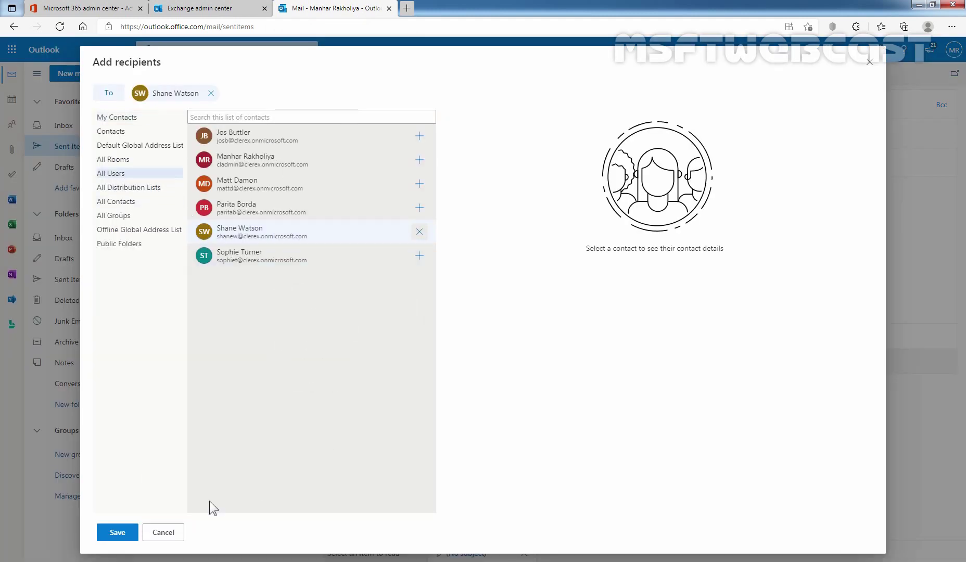
left_click(113, 533)
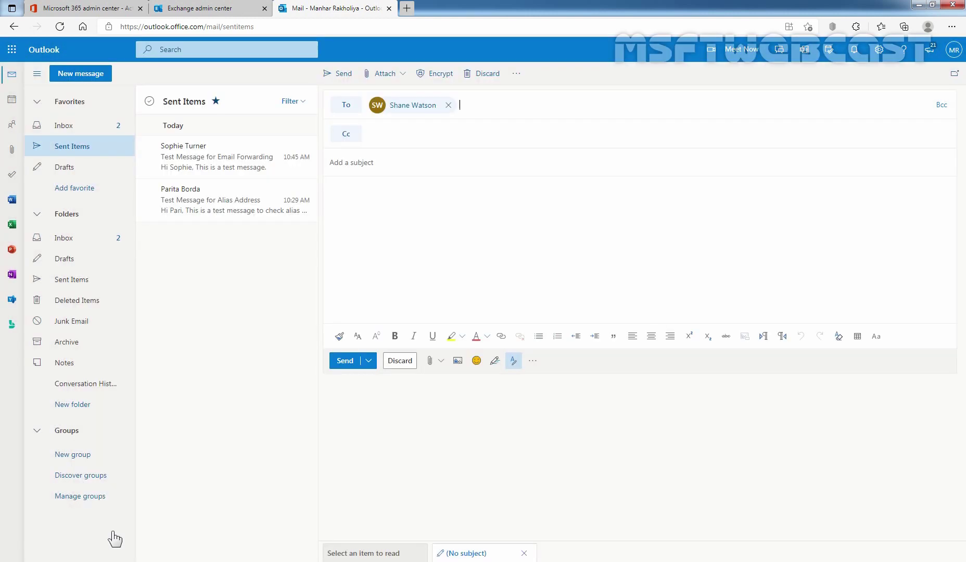
left_click(391, 160)
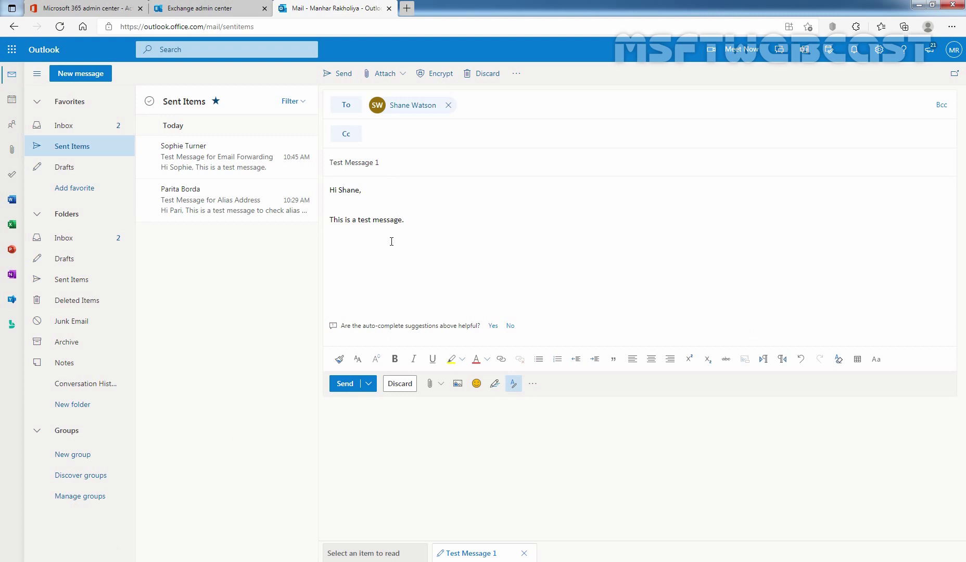
left_click(342, 388)
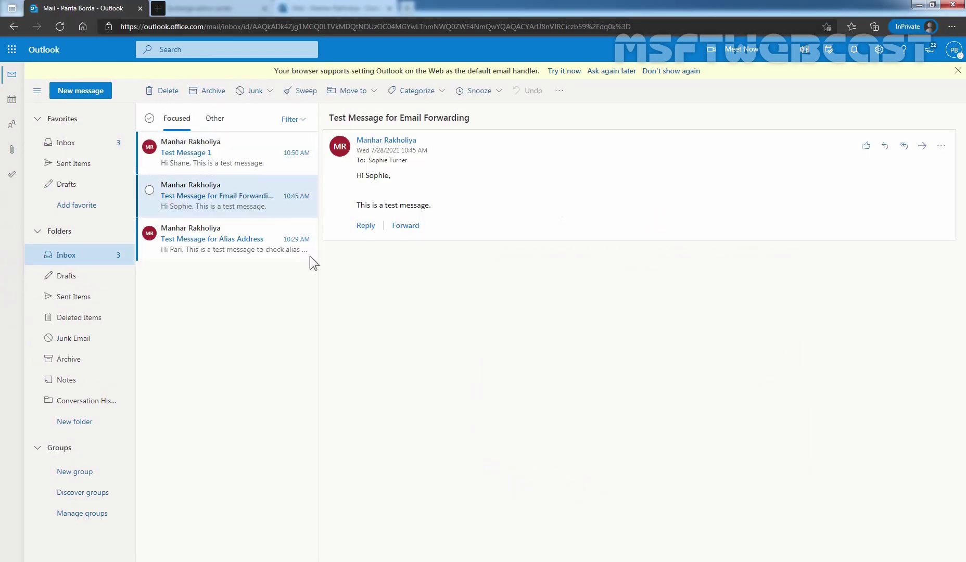
Open 'Test Message 1' in the recipient's inbox to confirm the forwarded email arrived.
left_click(203, 159)
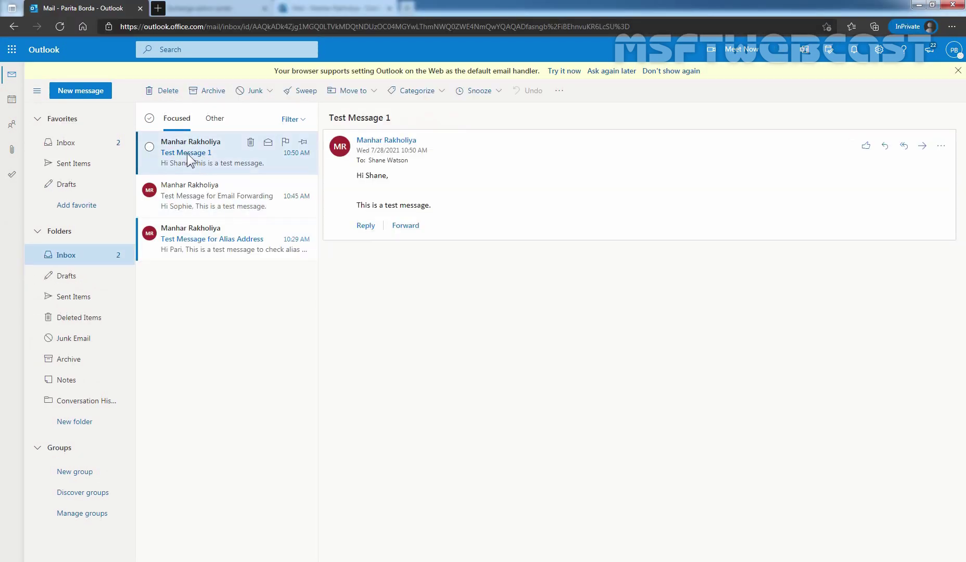